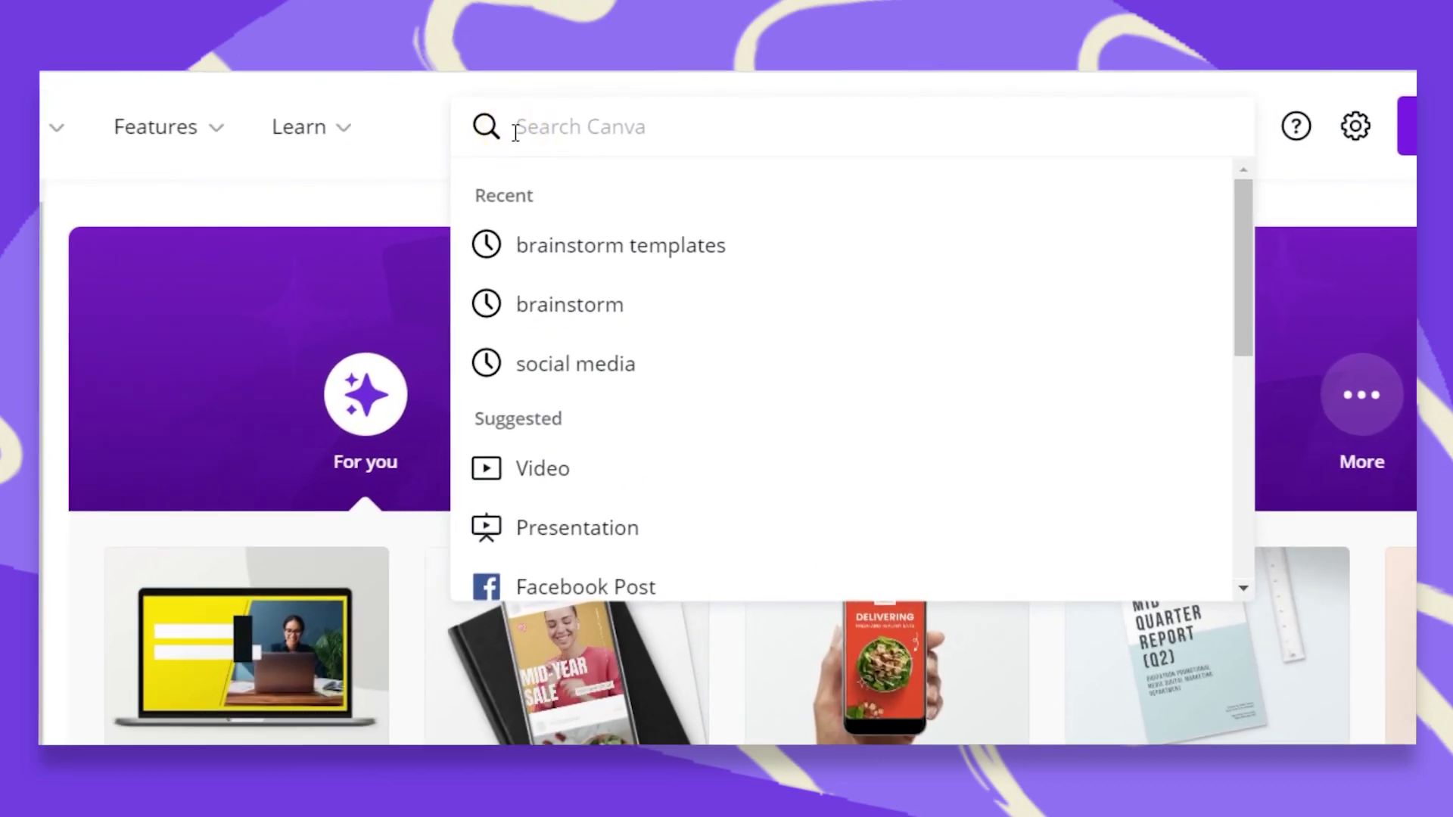
Search Canva for 'brainstorm templates'
type("brainstorm tem")
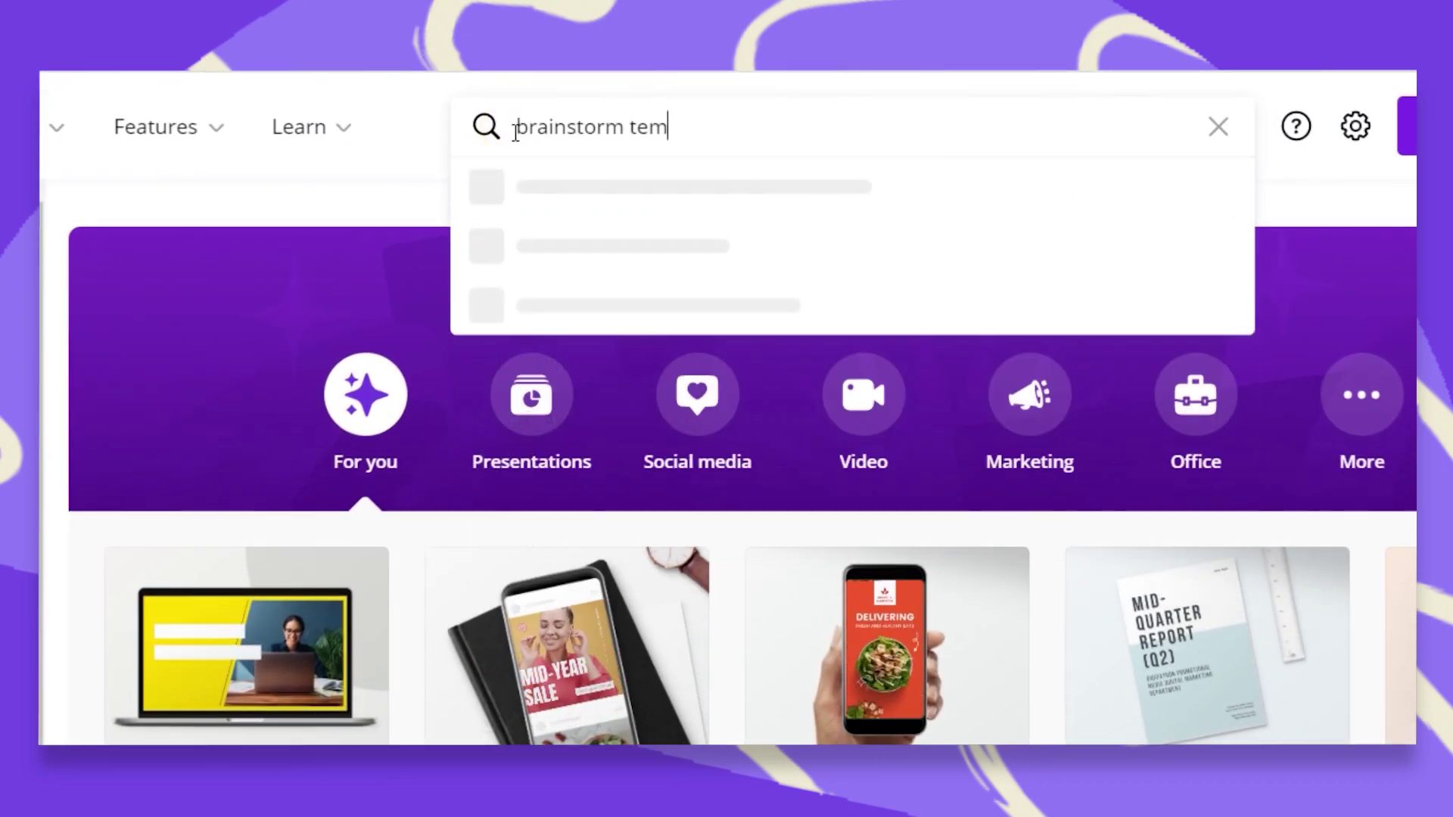
type("plates")
key("Return")
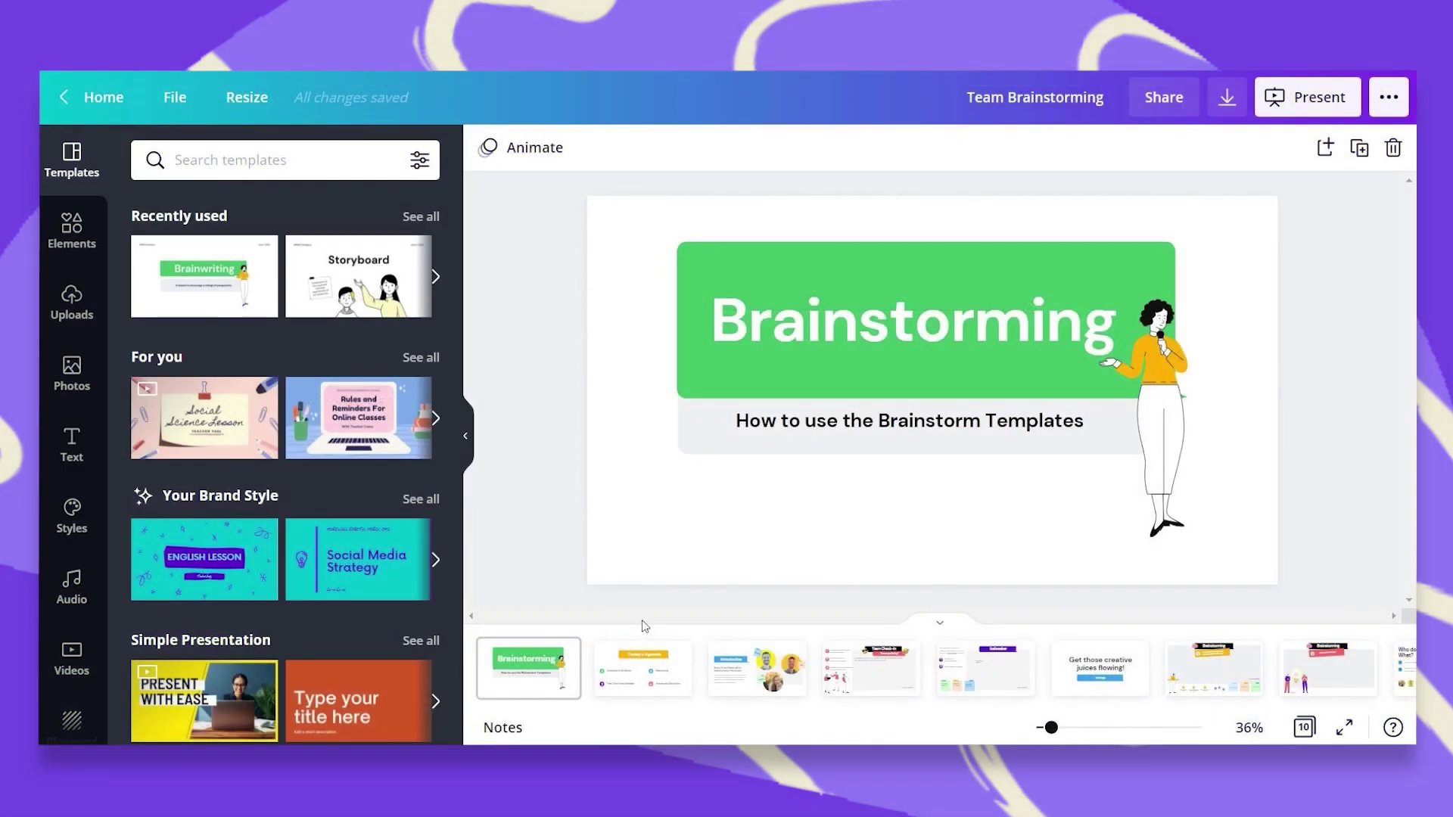
Step through the Today's Agenda, Introduction and Team Check-in slides to the Icebreaker slide
left_click(639, 677)
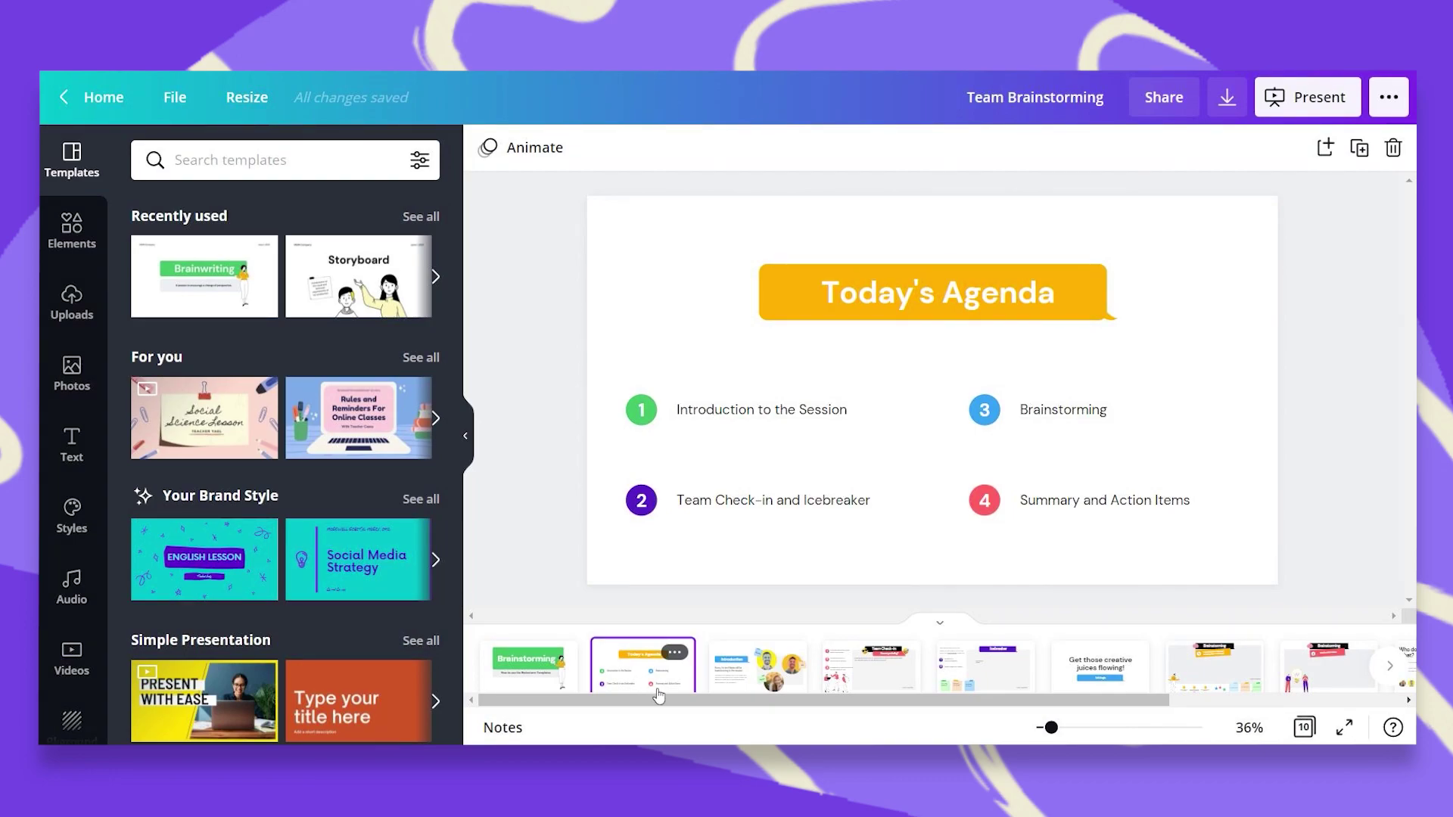
left_click(732, 681)
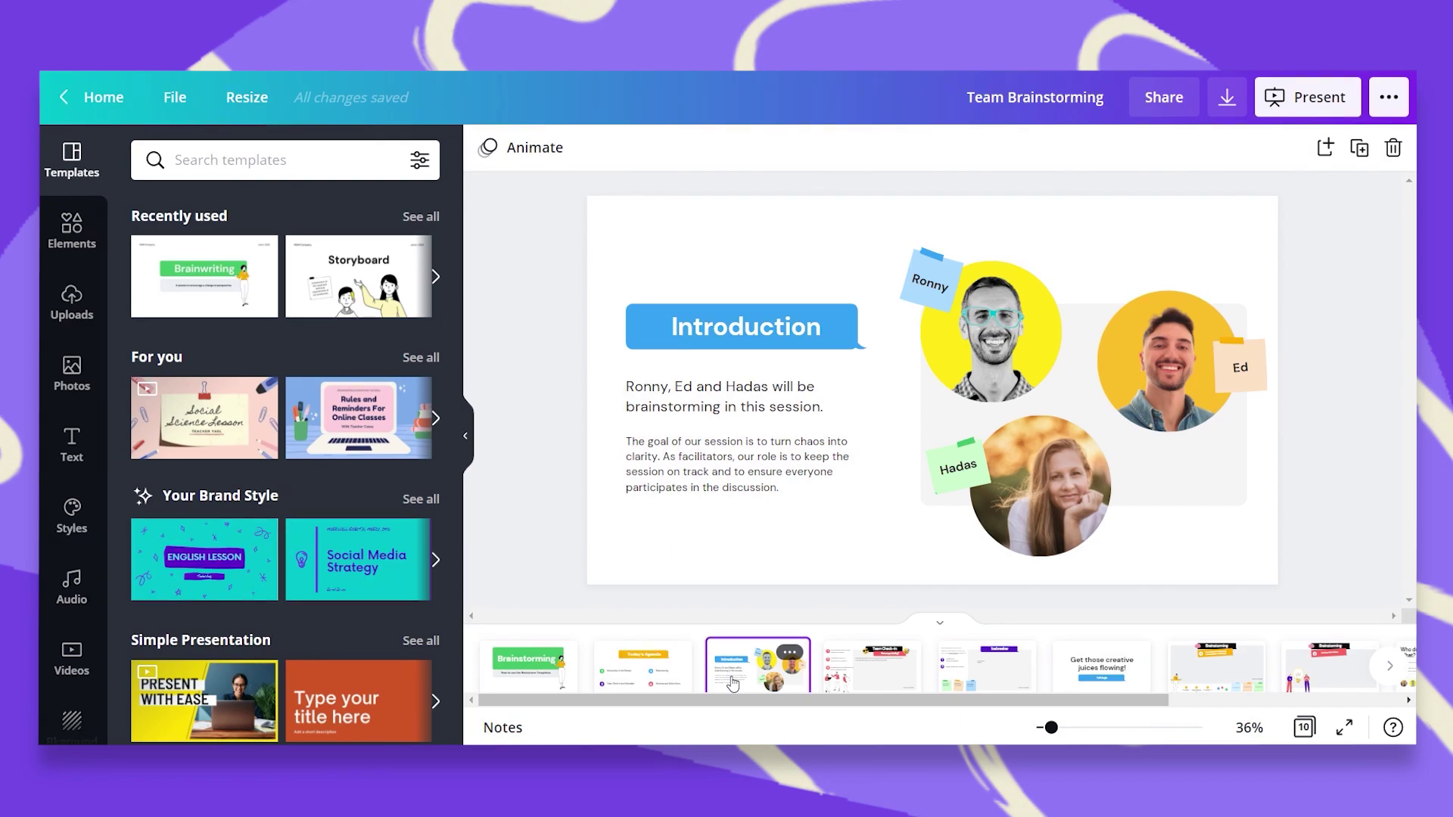
left_click(870, 677)
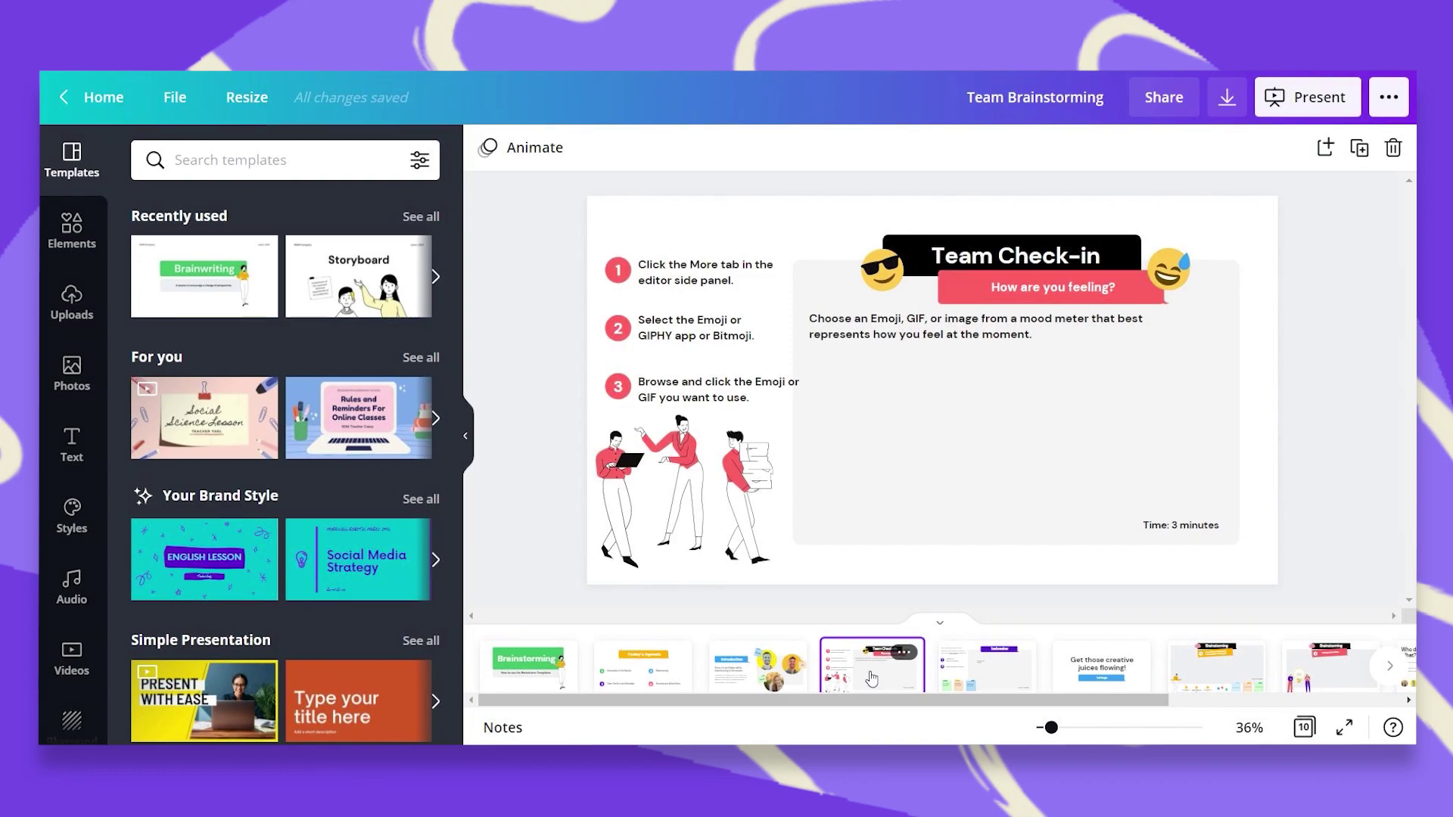
left_click(960, 686)
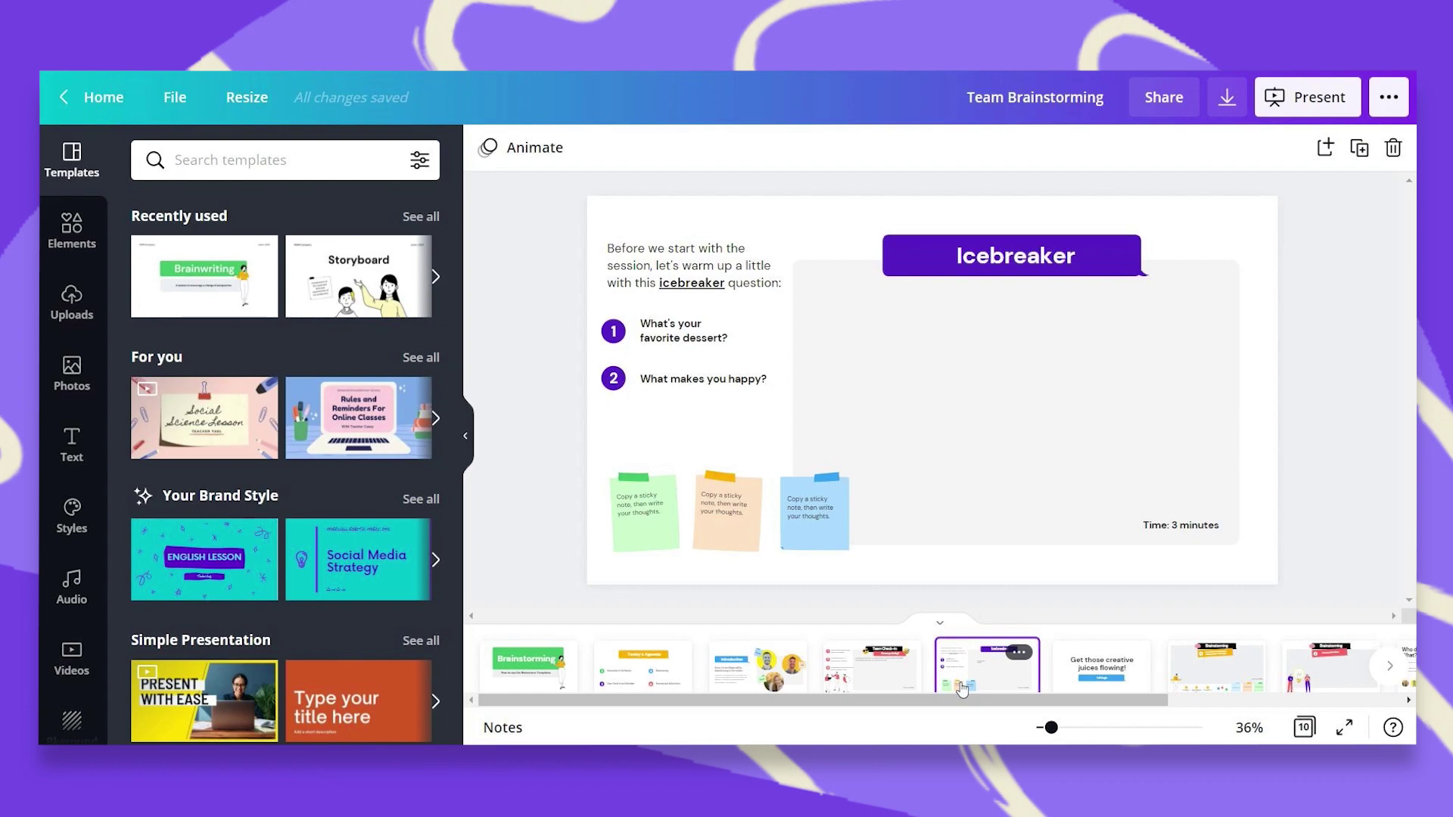
View the creative juices, favorite ideas and Who does What? slides, then the Icons and Illustrations page
left_click(1090, 678)
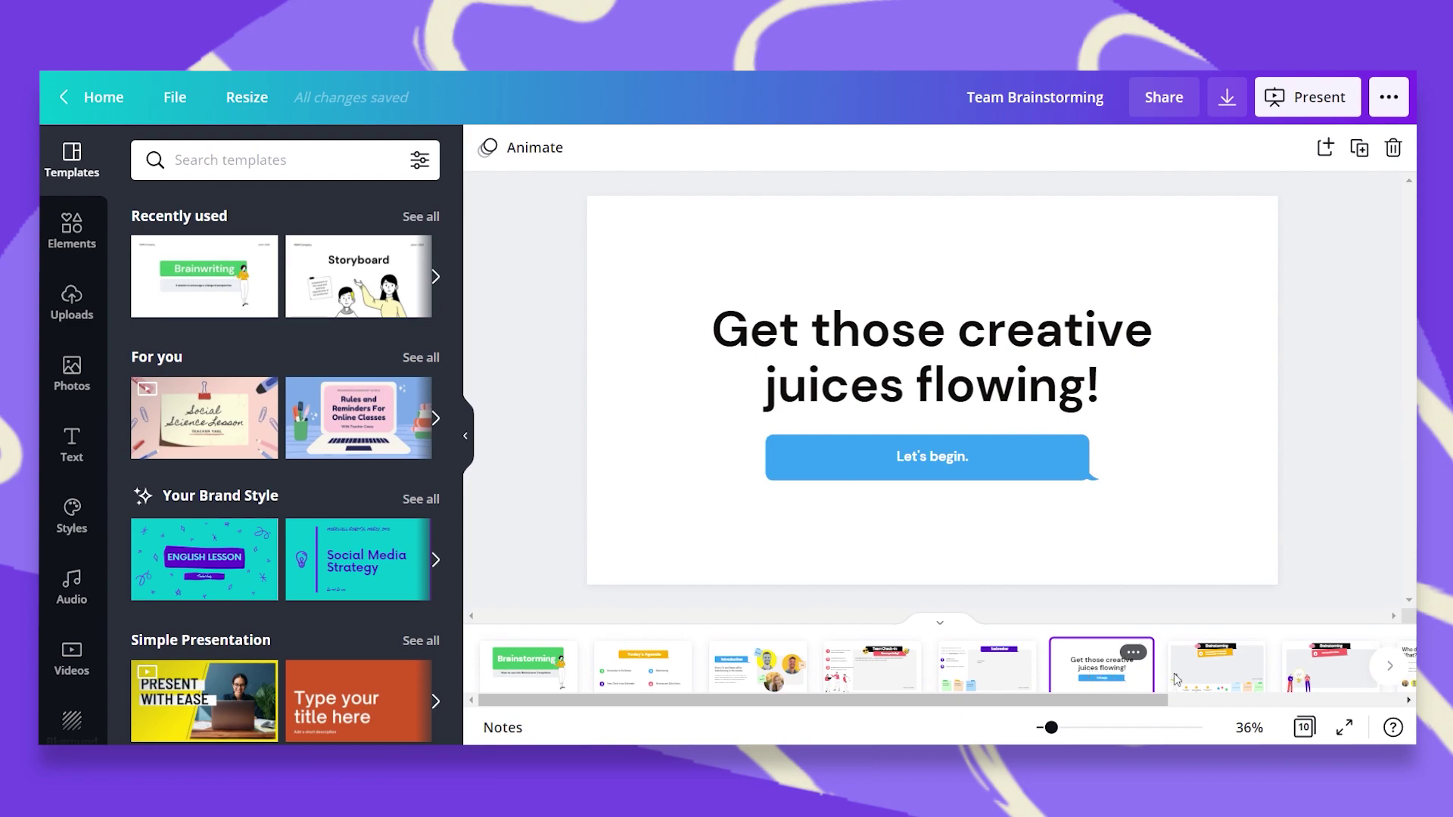
left_click(1220, 681)
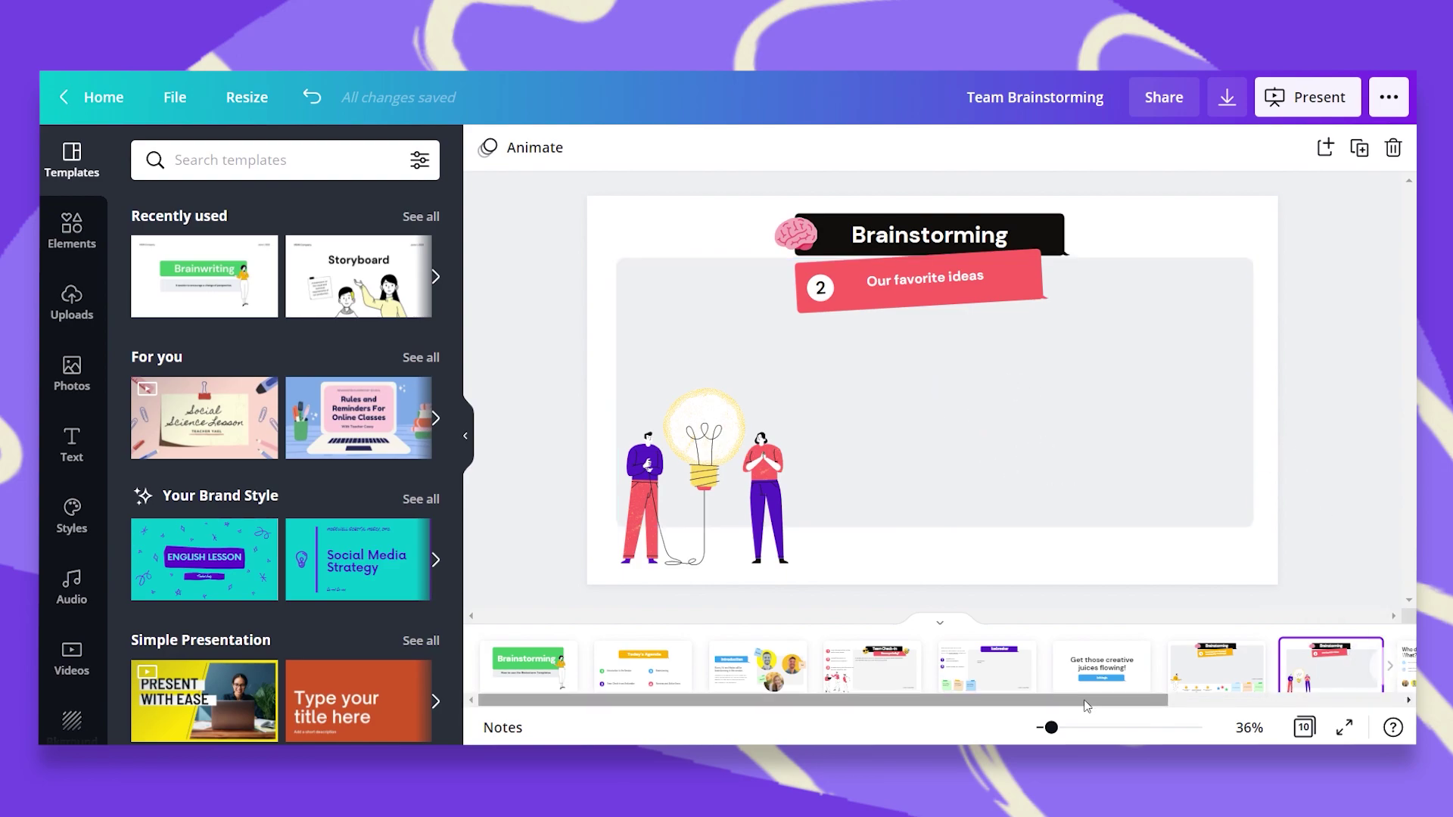
scroll(1092, 708, "down", 5)
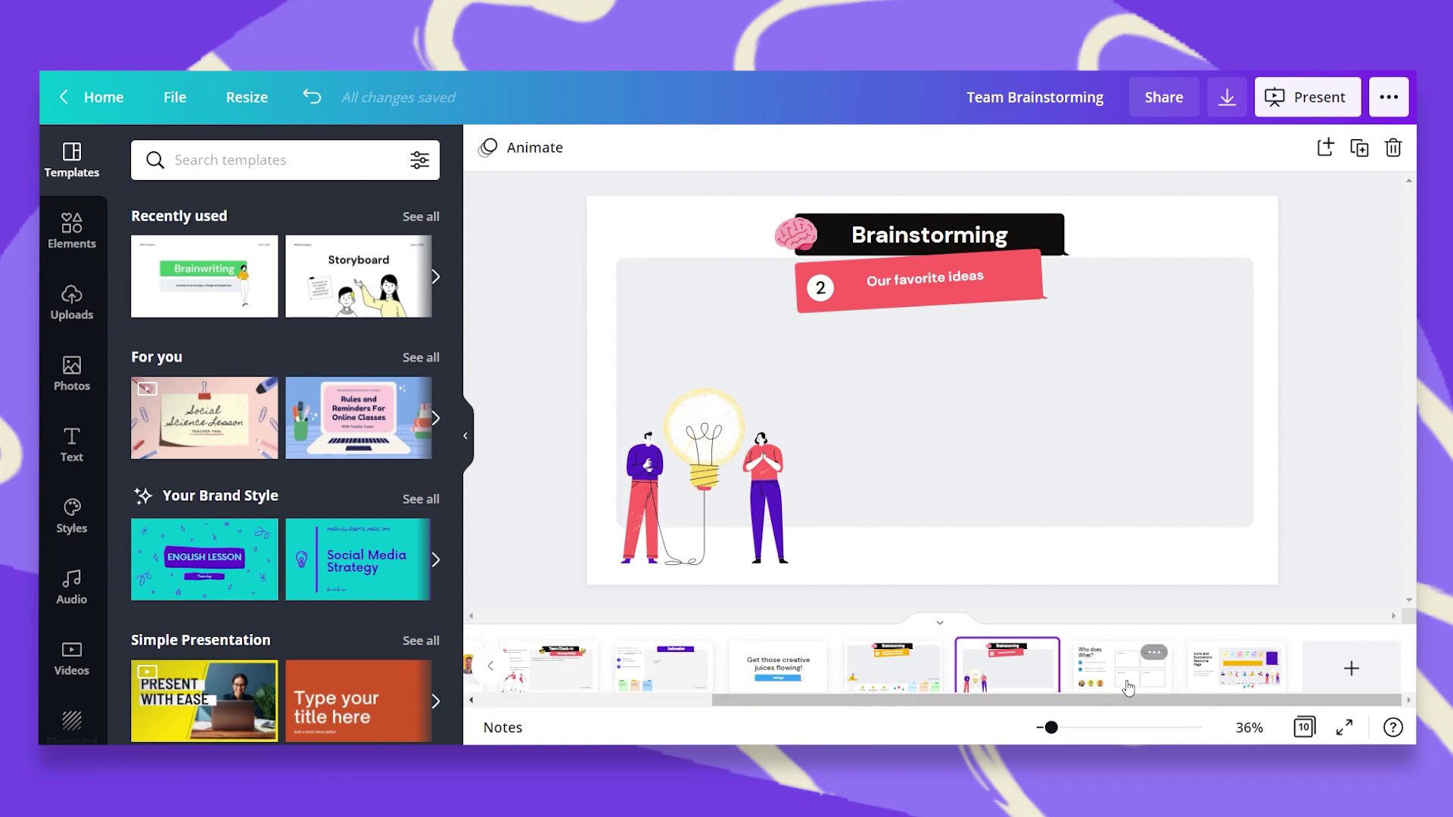
left_click(1125, 685)
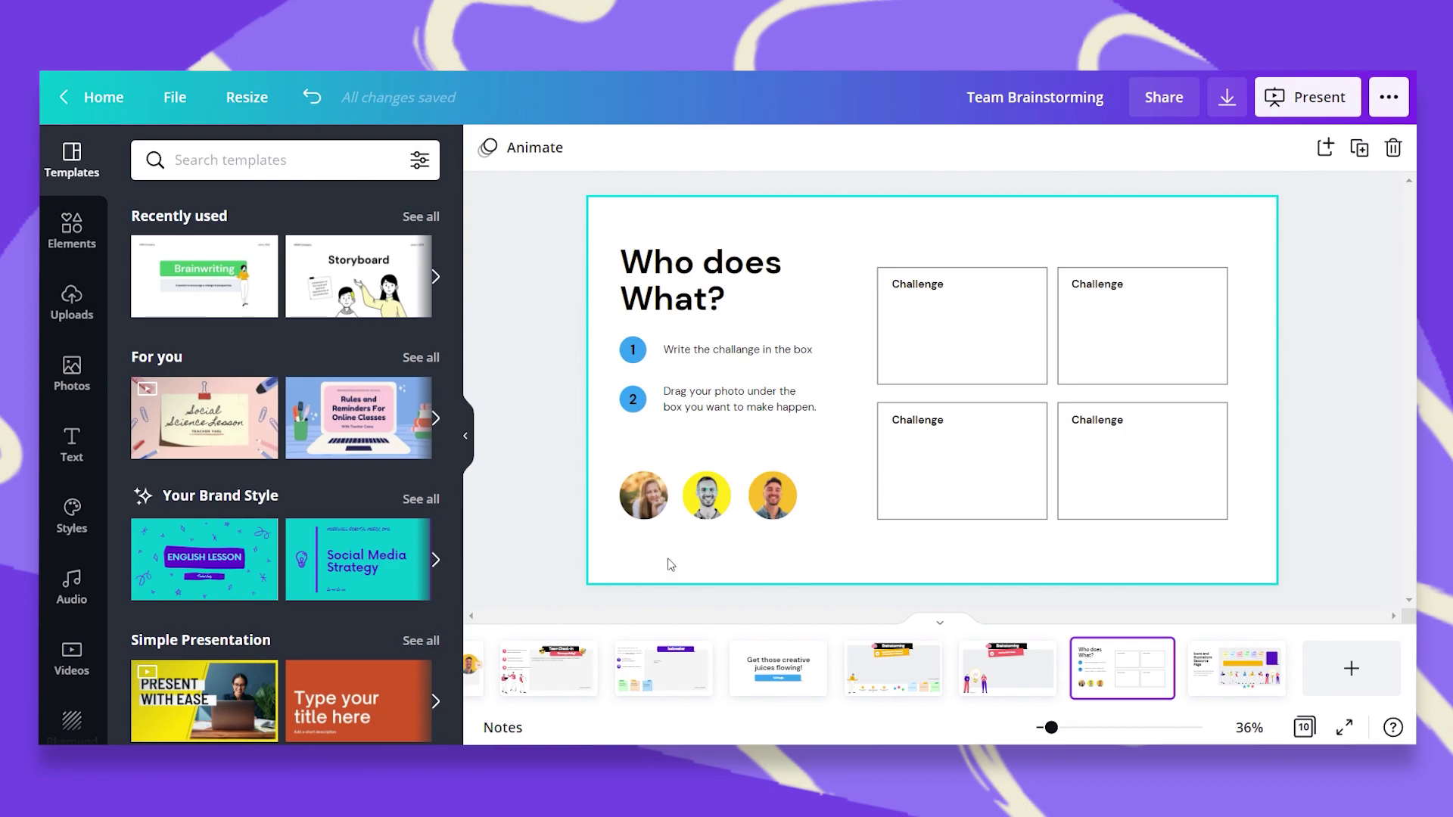
left_click(1254, 670)
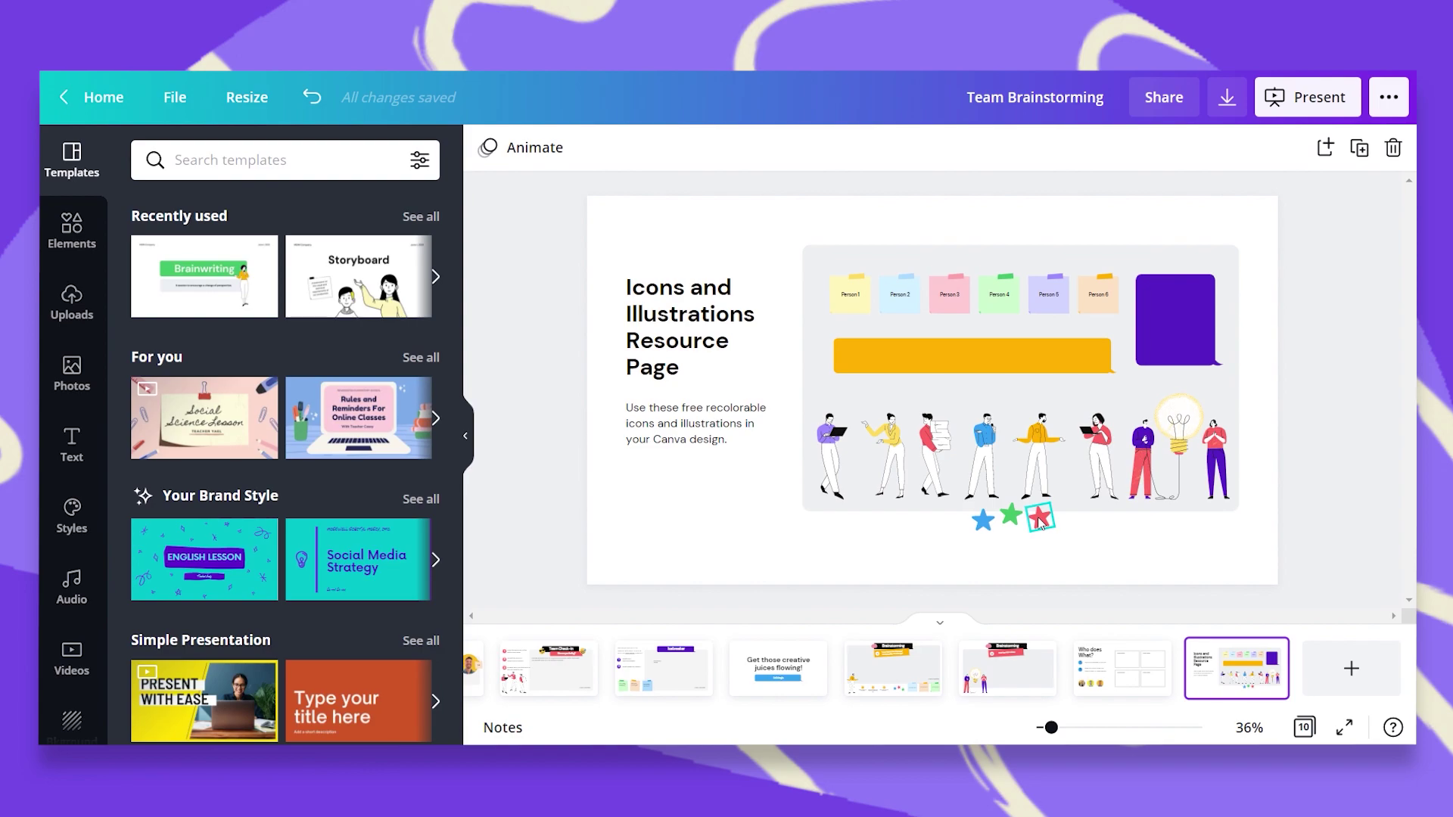
Set the design's share access to 'Anyone with the link can edit'
left_click(1155, 104)
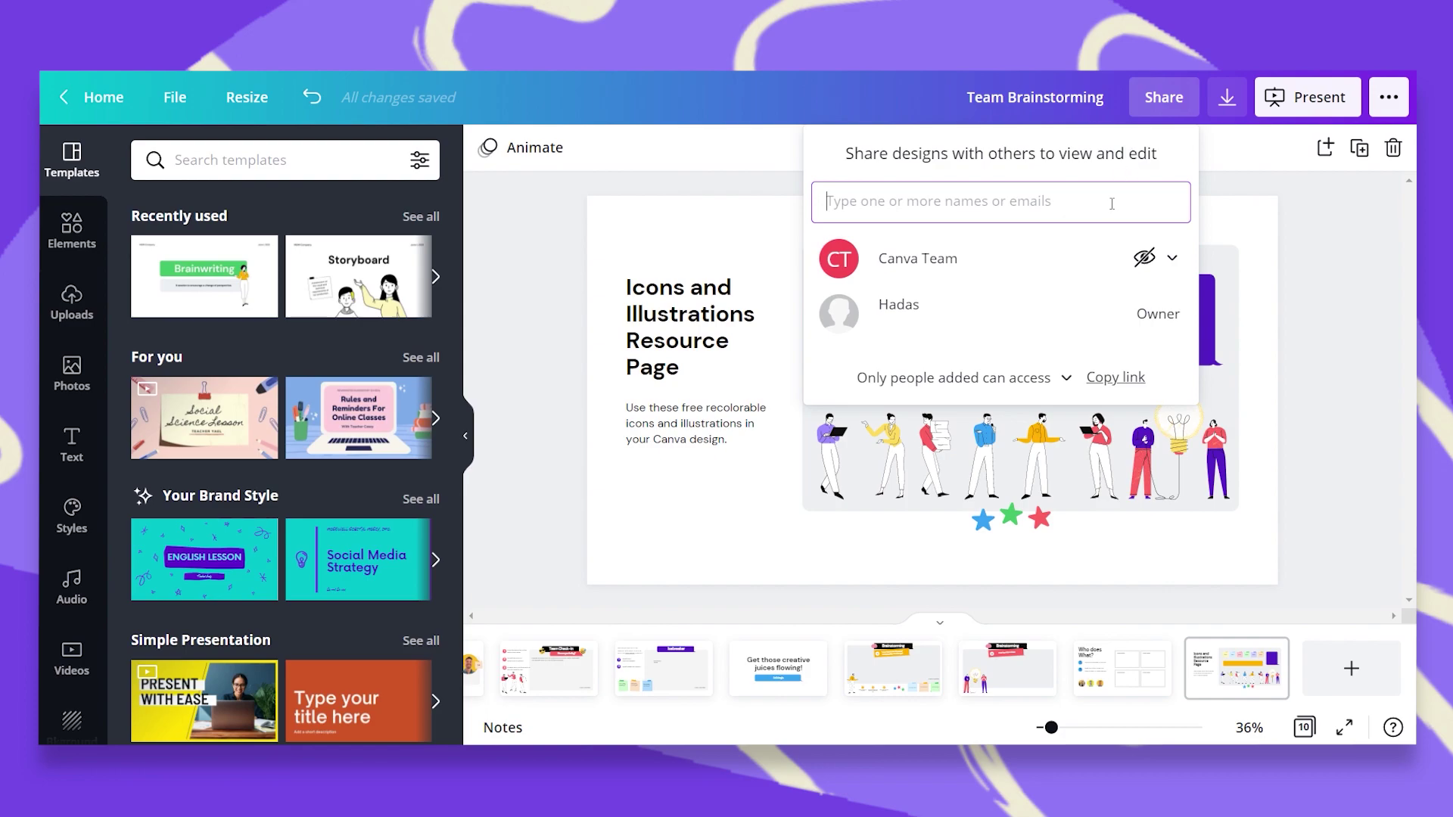
left_click(1066, 382)
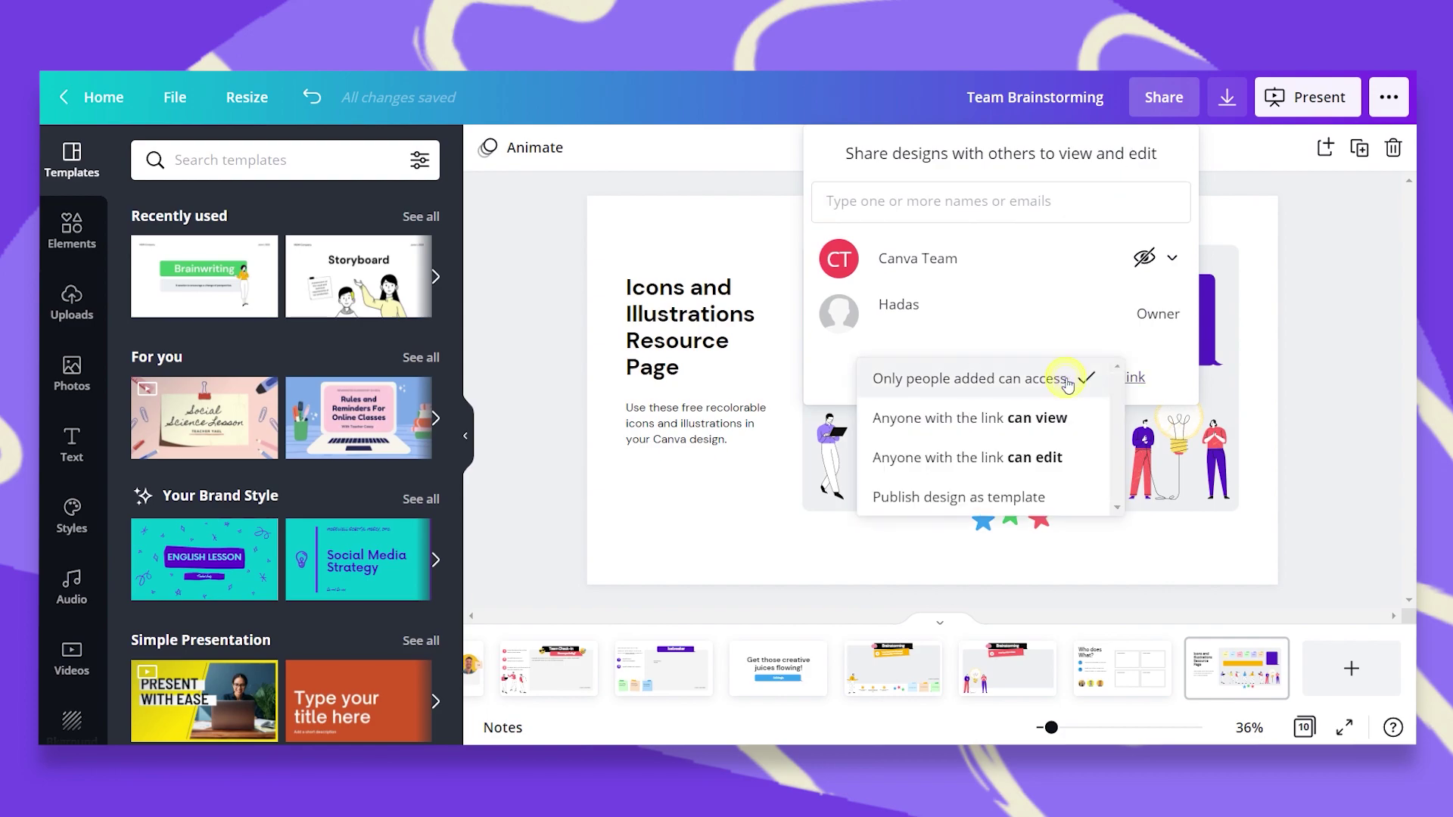
left_click(1044, 462)
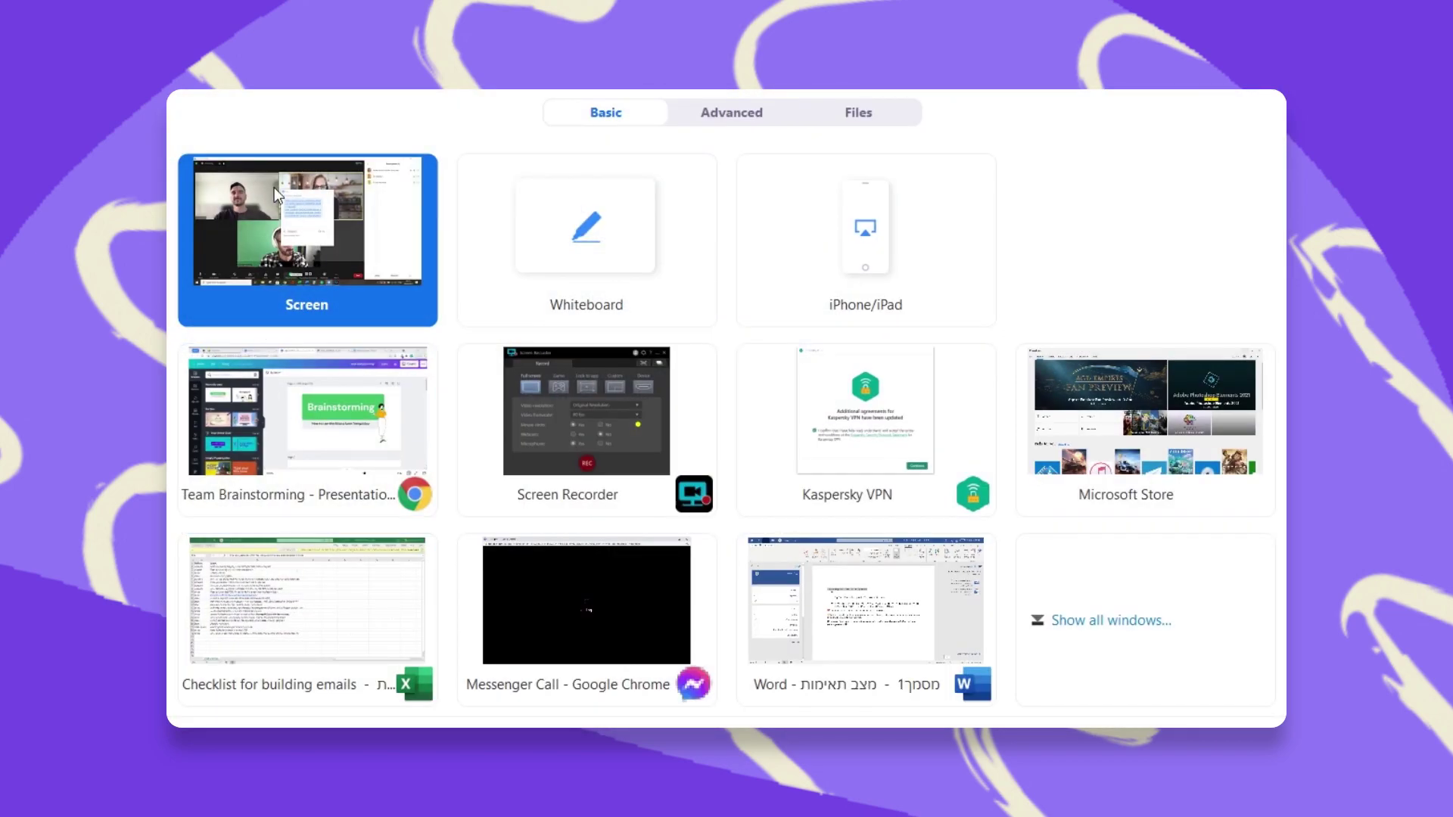
Start sharing the entire screen in Zoom using the Screen option
double_click(274, 188)
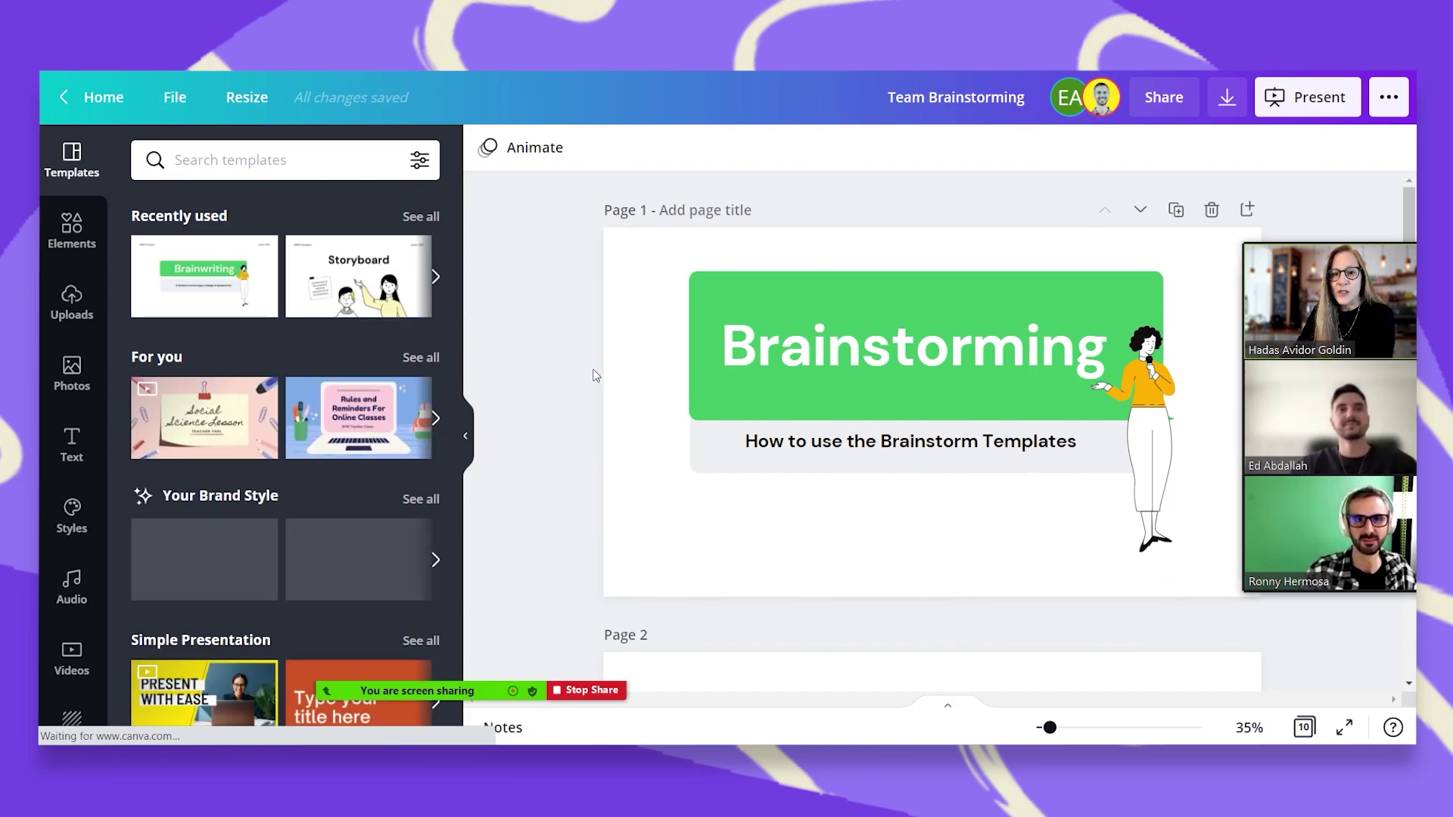
Scroll the canvas past Page 1, Page 2 and the Introduction down to the Team Check-in page
scroll(595, 375, "down", 5)
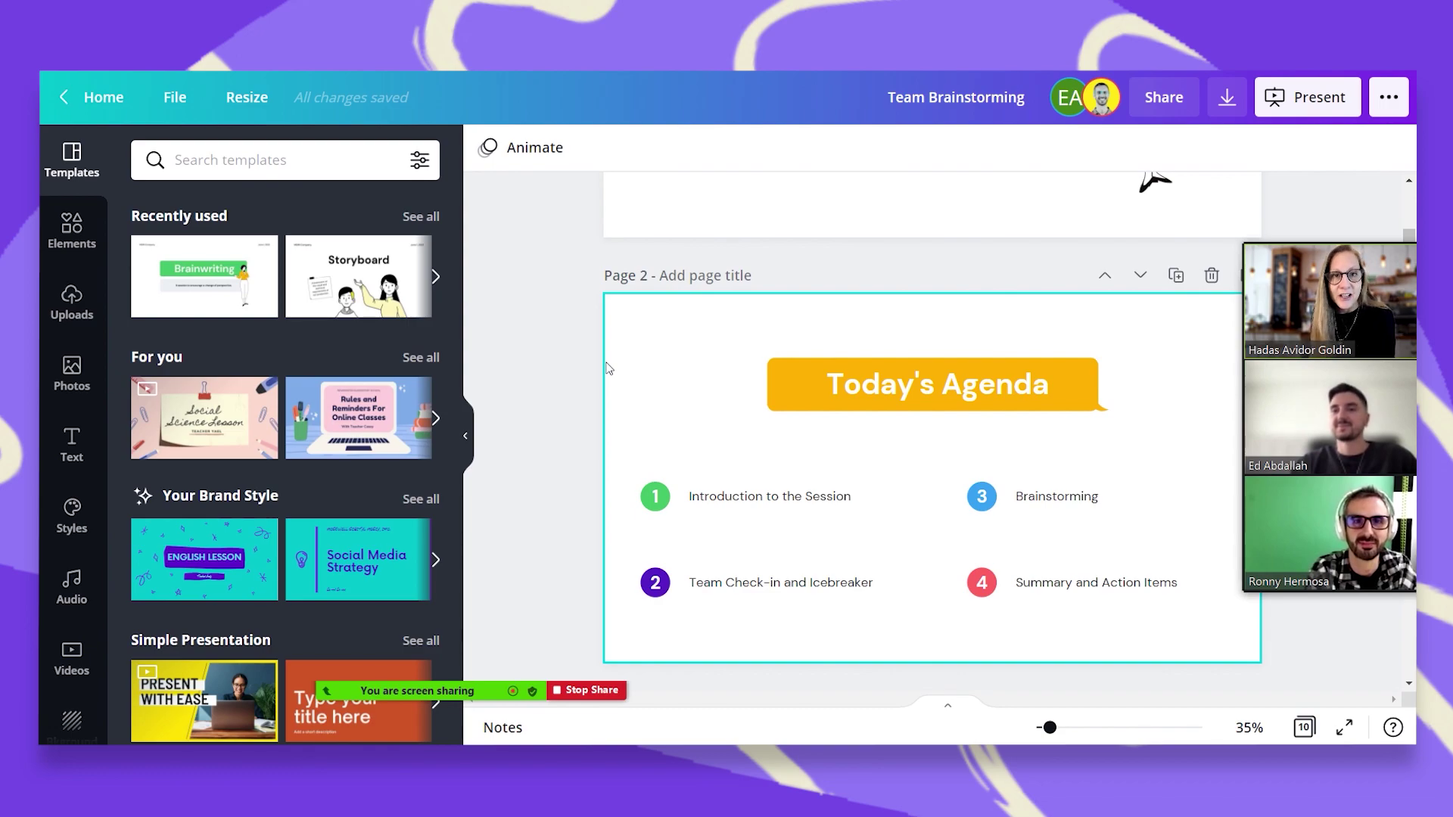
scroll(752, 311, "down", 7)
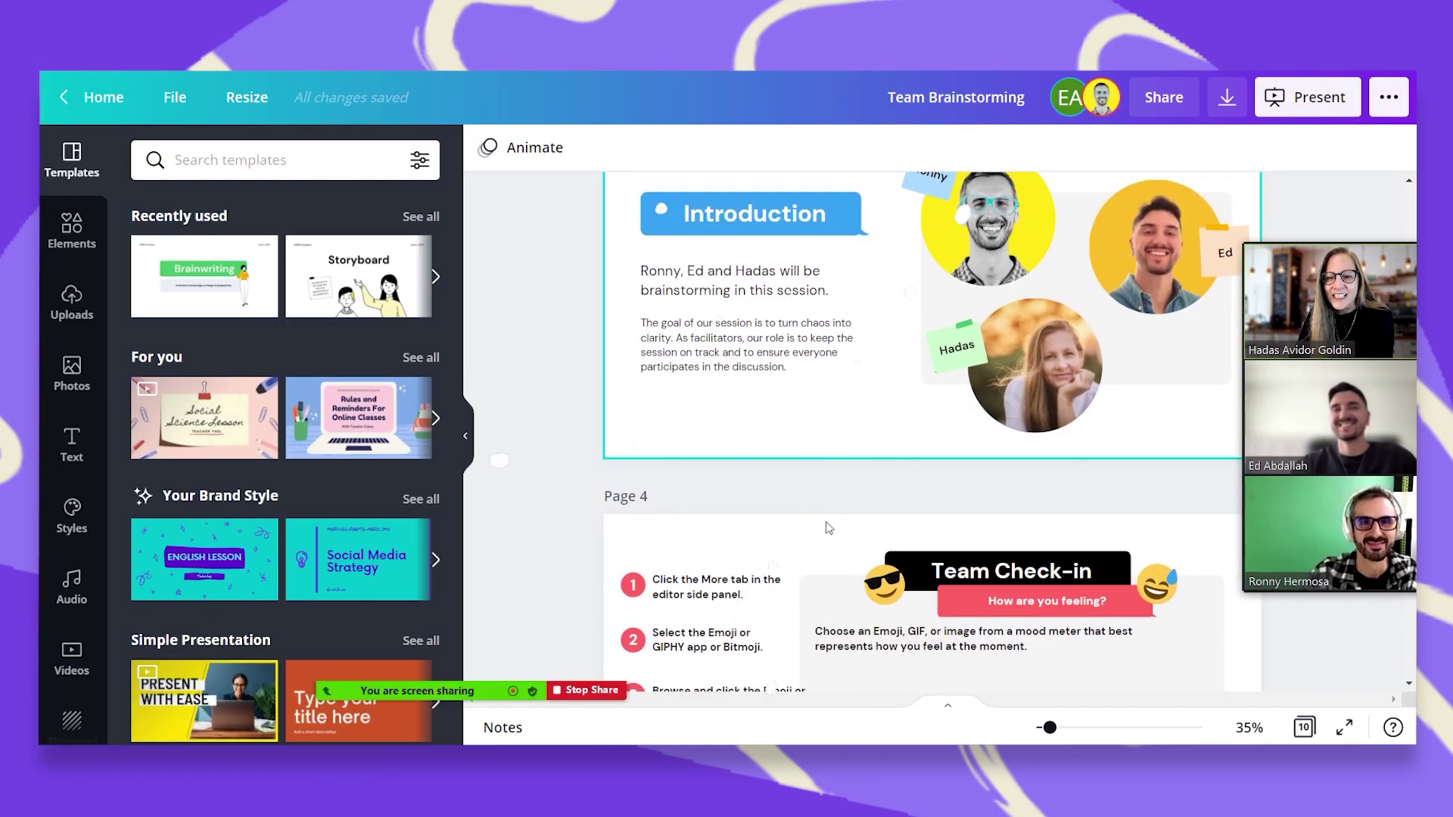
scroll(558, 606, "down", 5)
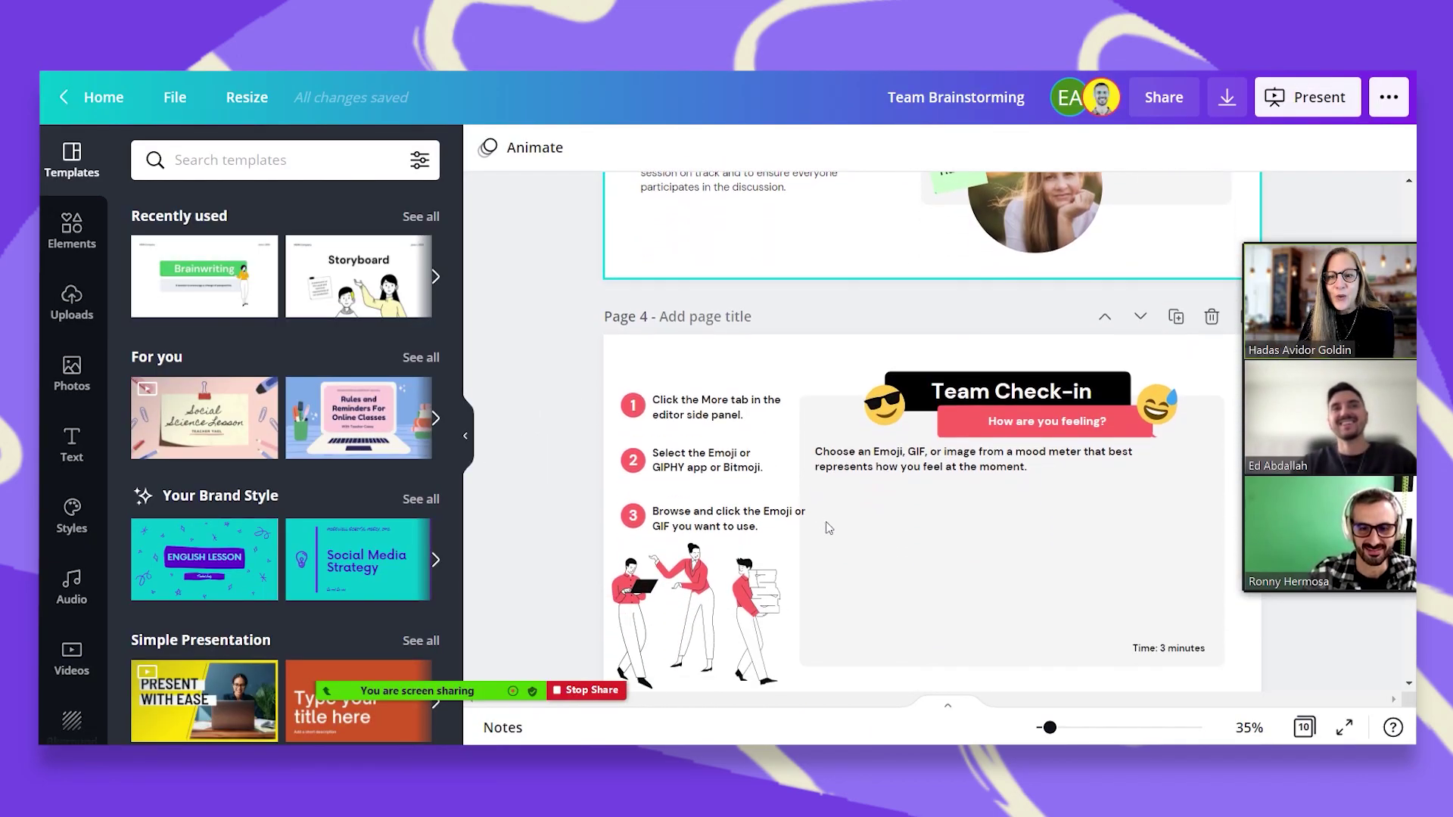
scroll(828, 528, "down", 1)
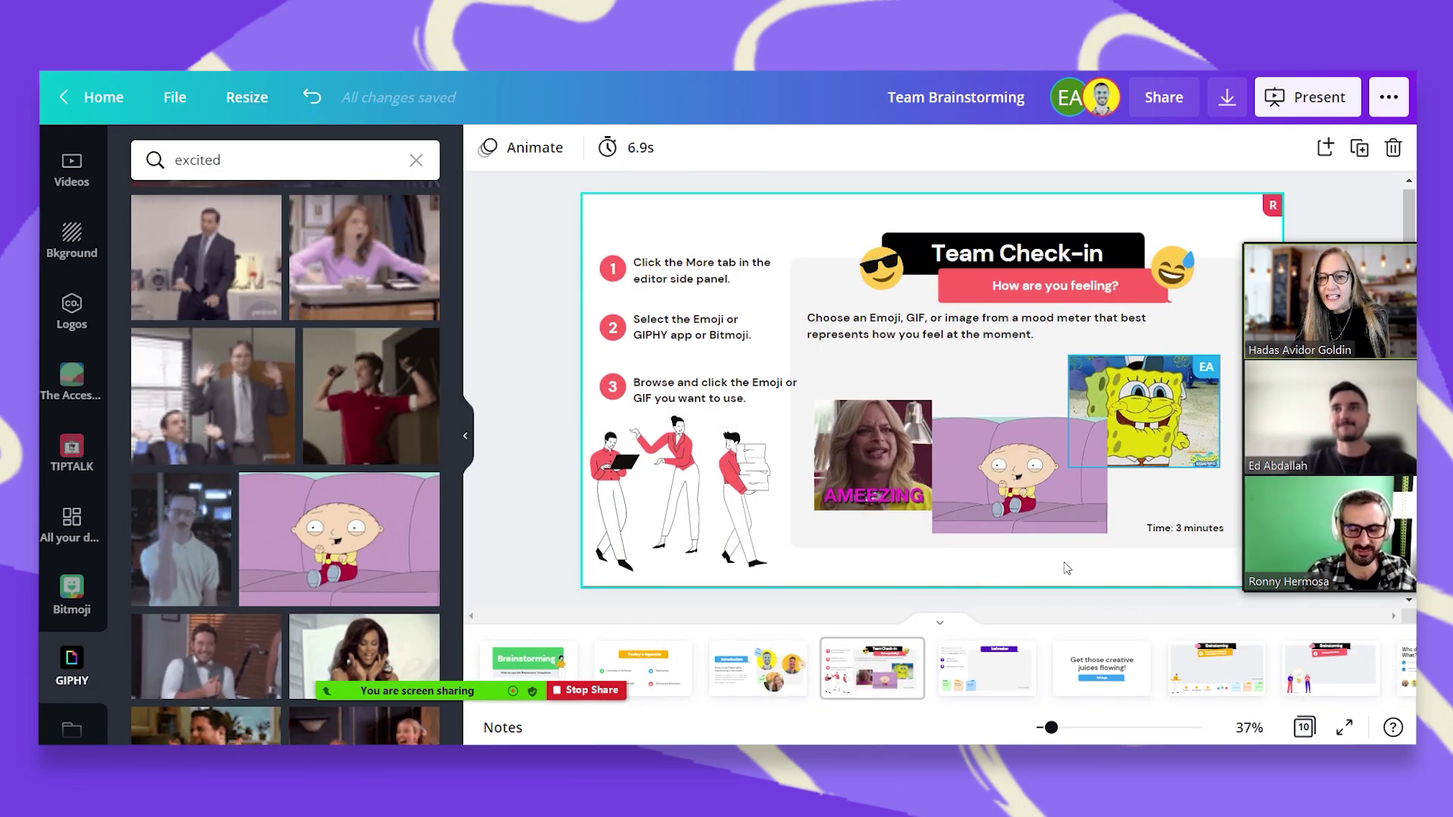
On the Icebreaker slide, duplicate the green sticky note, place the copy on the board and enlarge it
left_click(991, 685)
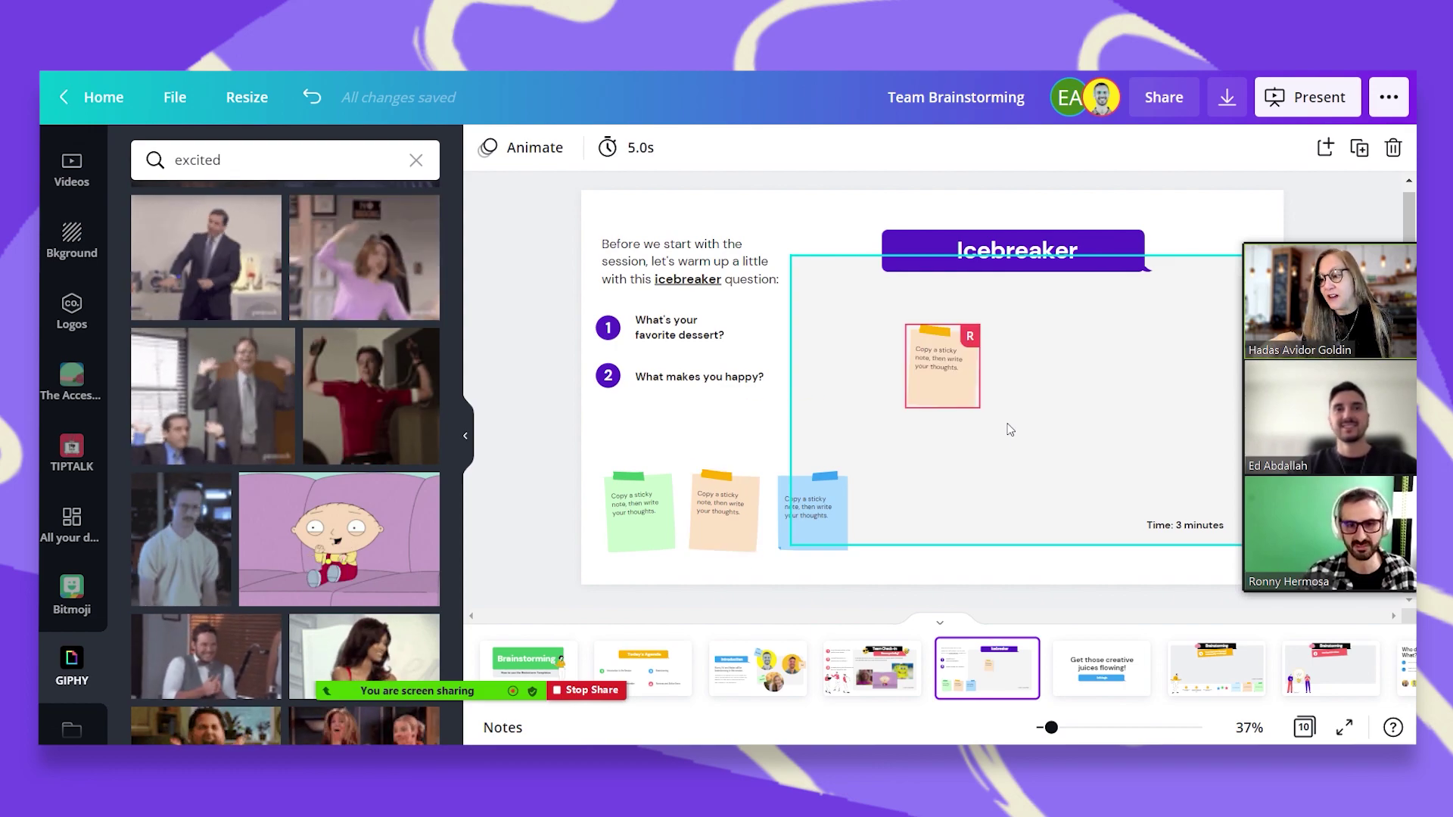
right_click(966, 361)
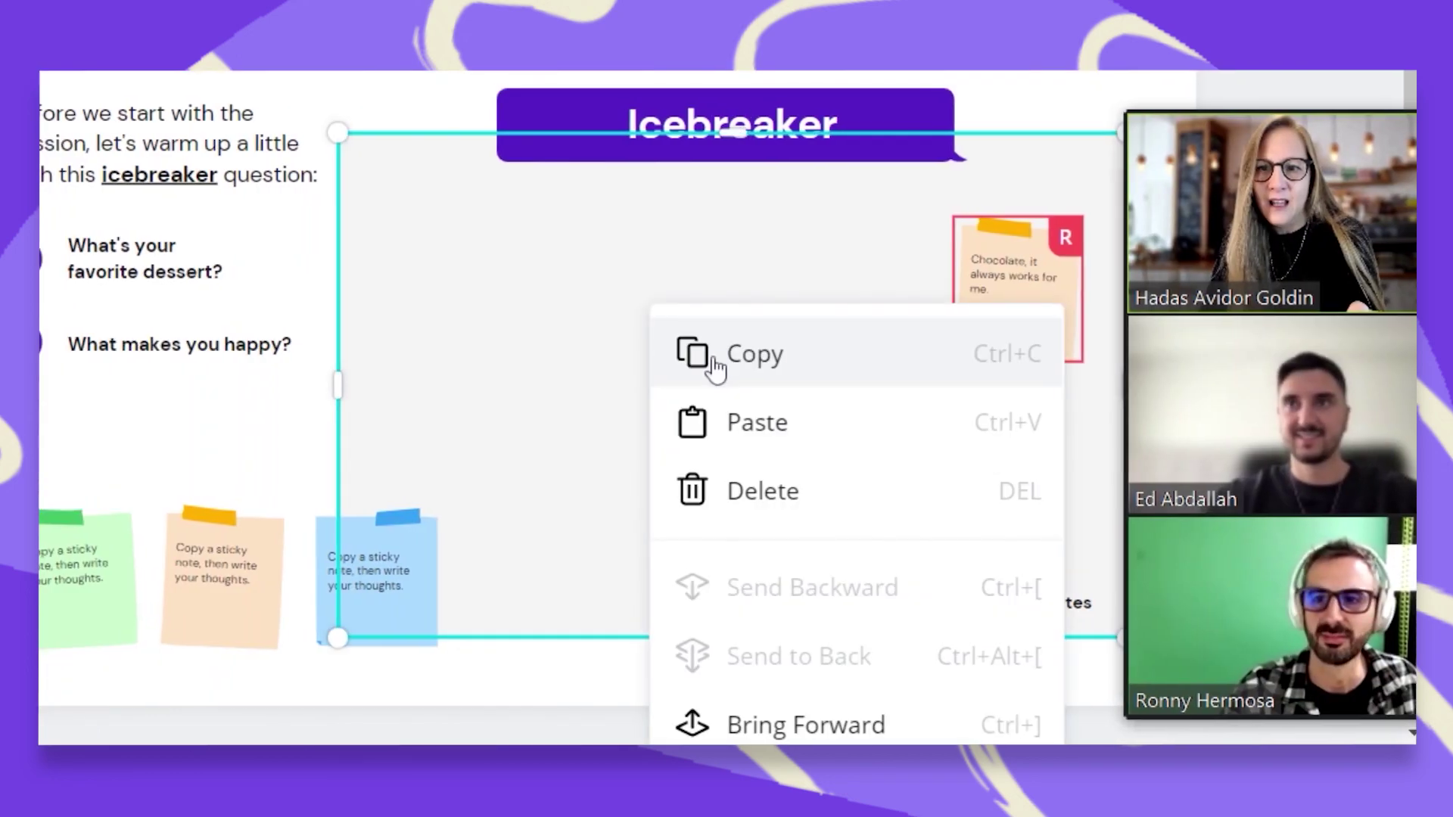
left_click(1007, 391)
key("ctrl+v")
left_click_drag(672, 546, 914, 389)
left_click_drag(582, 367, 625, 394)
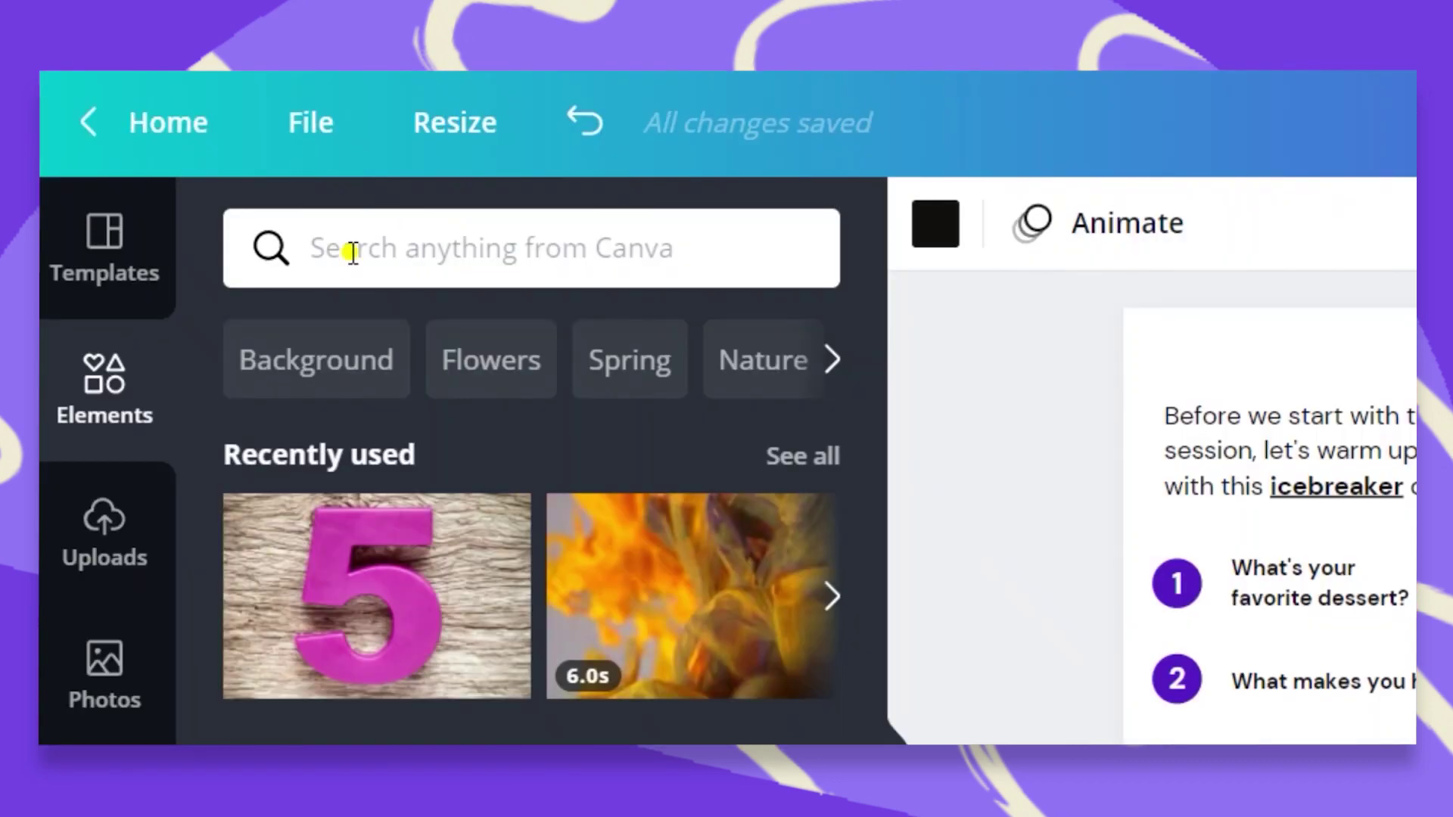
Search the Elements library for 'berries' graphics
left_click(350, 247)
type("berries")
key("Return")
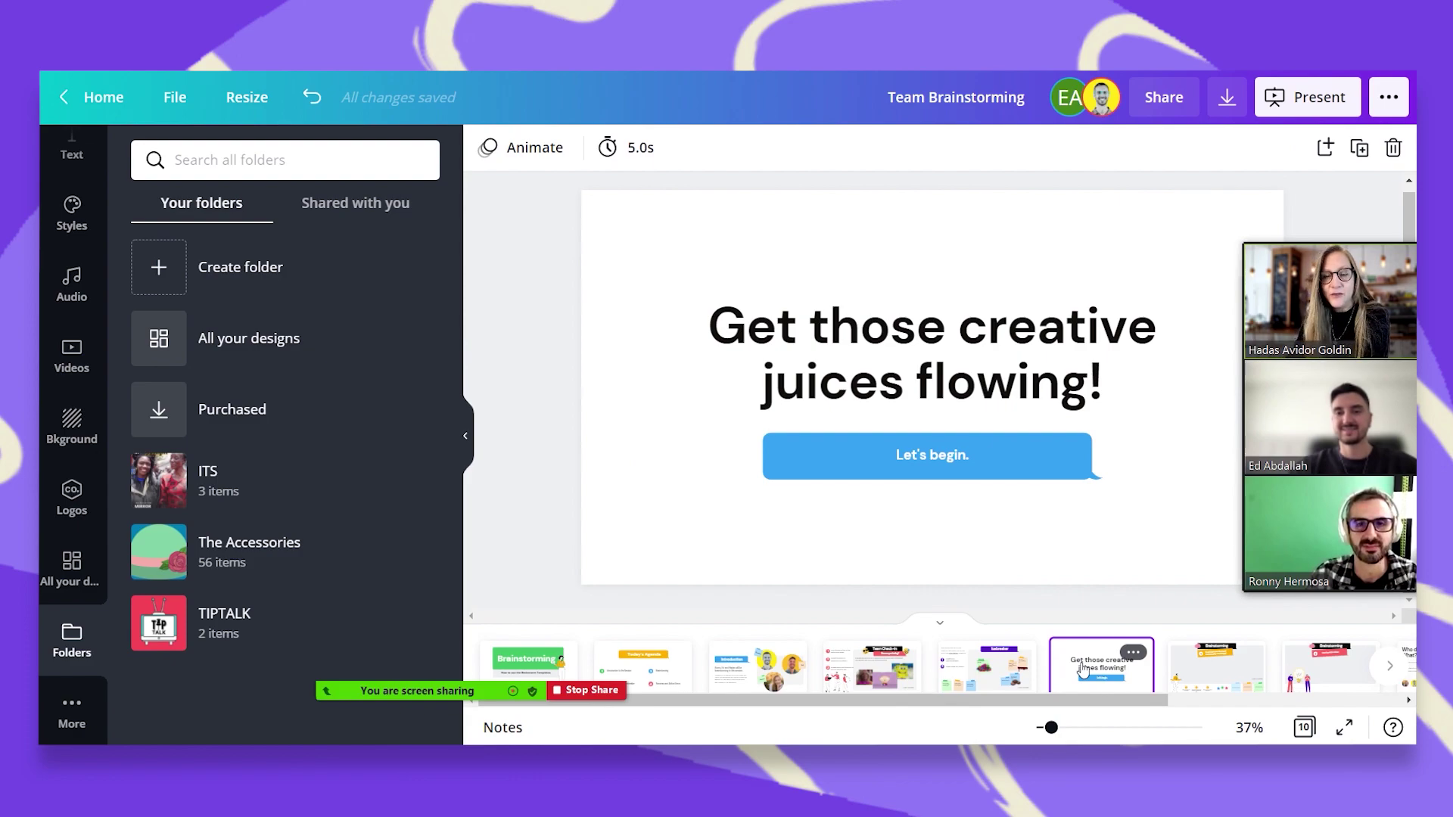
On the Brainstorming slide, write 'Design a Movie Poster!' and paste a copy reading 'Design a coloring Mandala'
left_click(1217, 683)
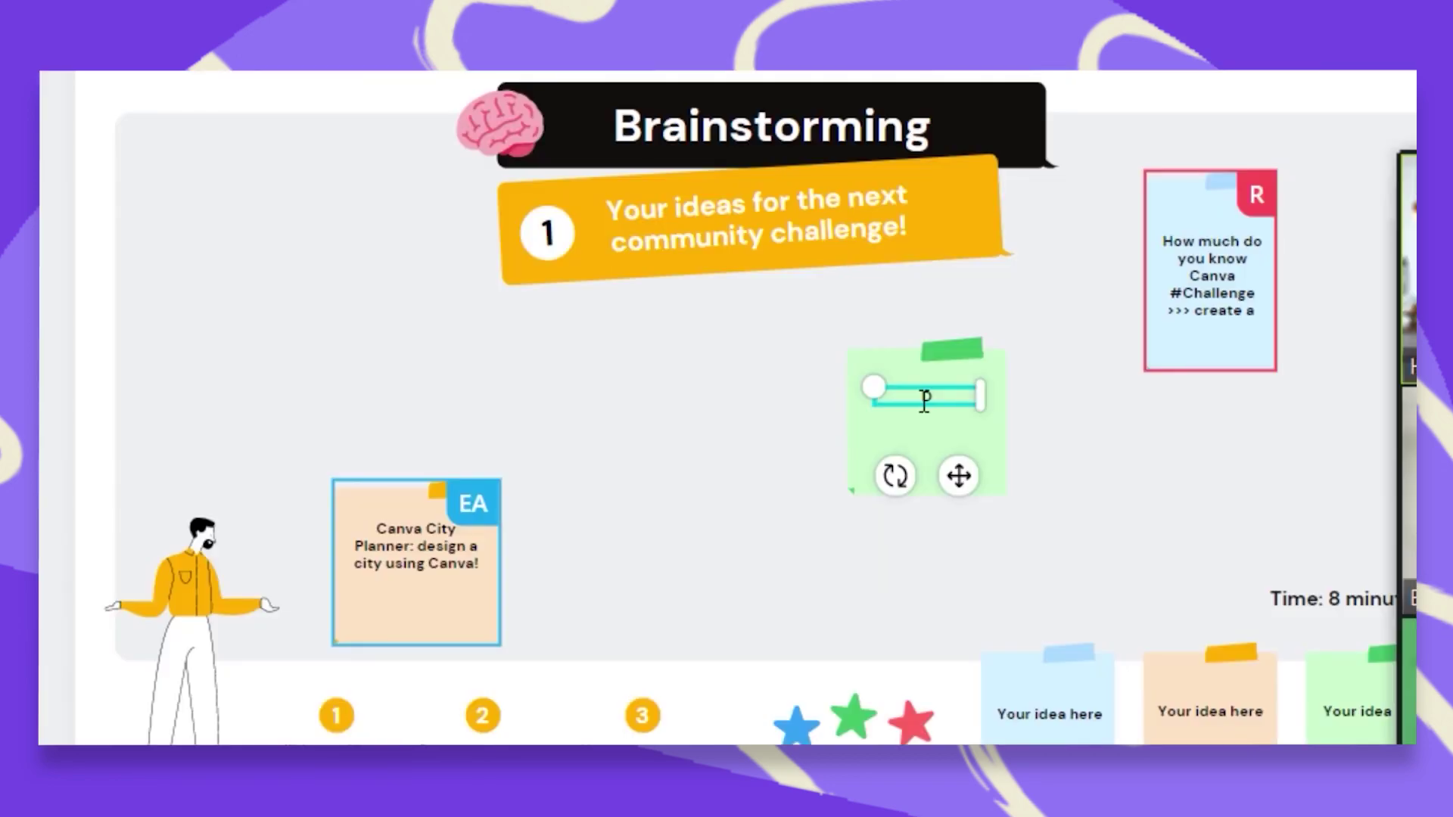
type("Design")
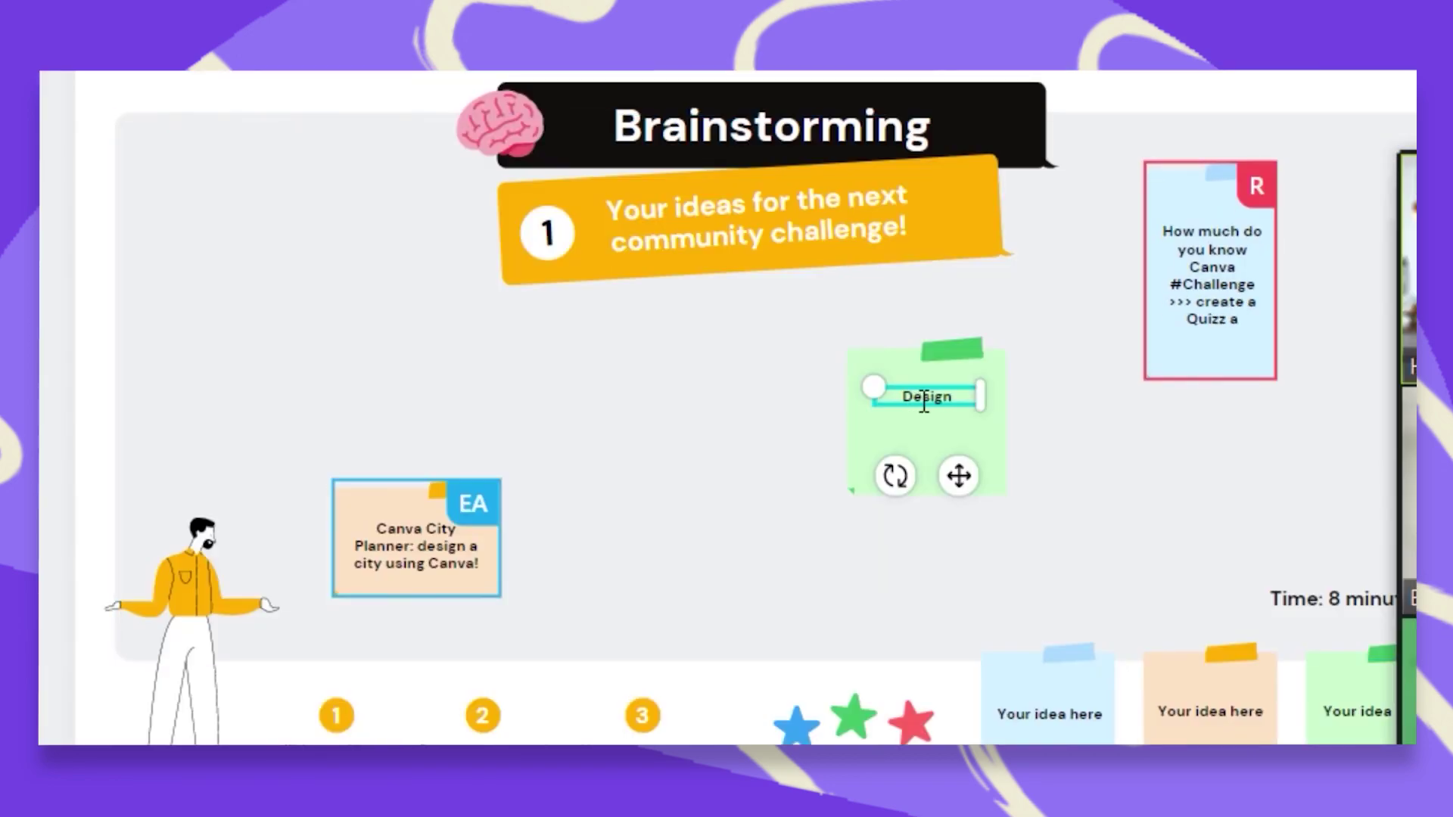
type(" a Mo")
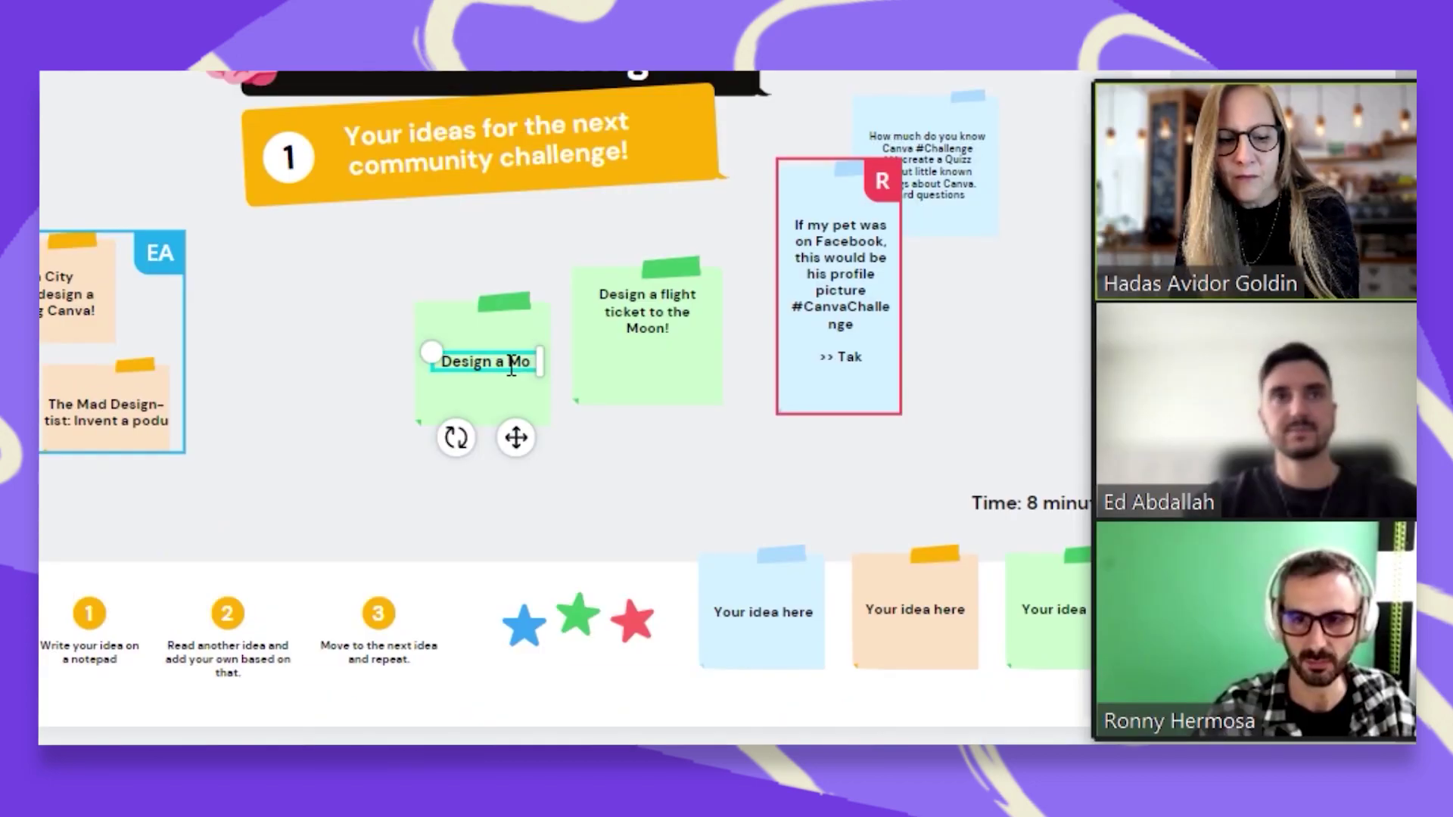
type("vie Poster!")
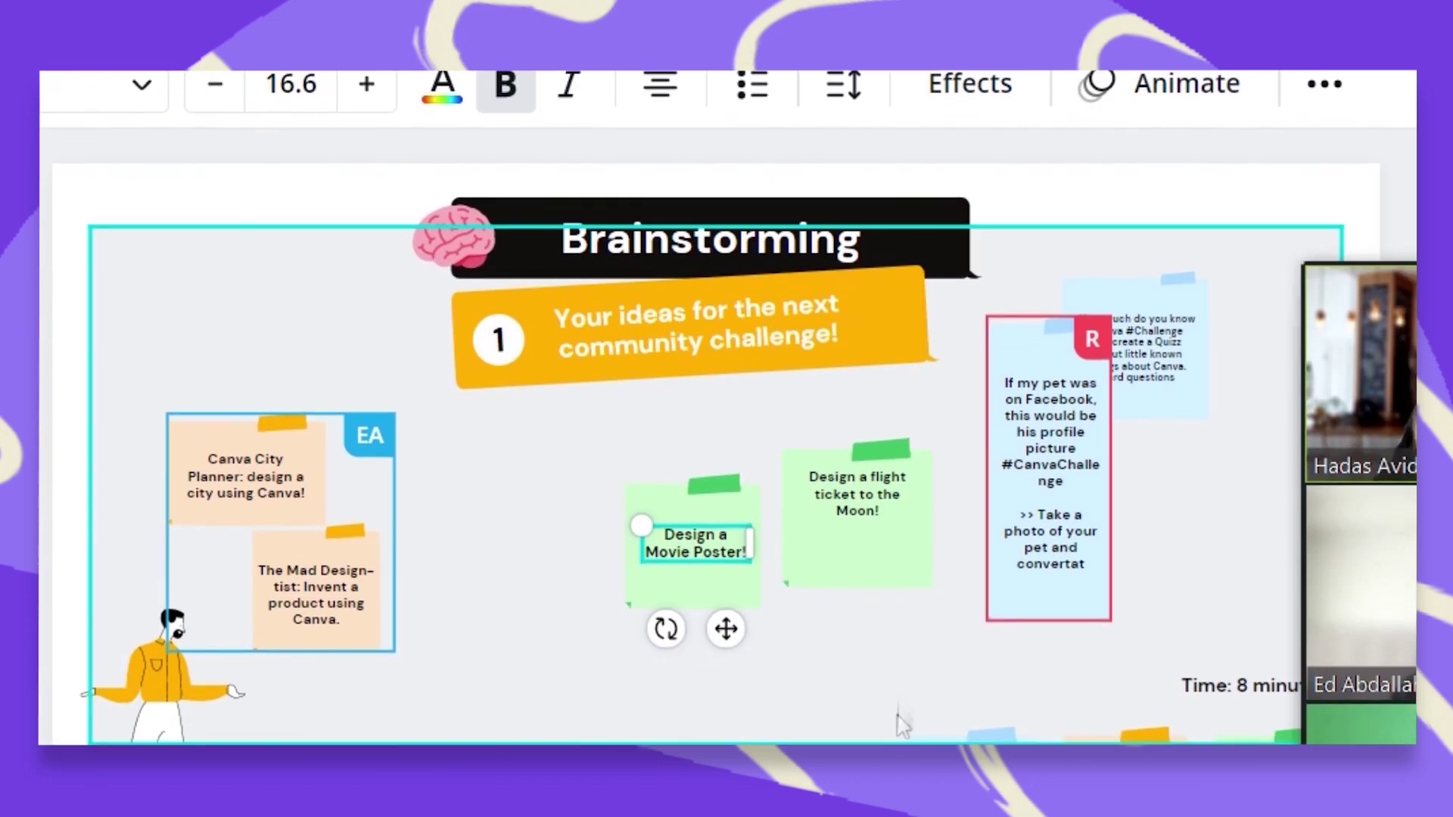
right_click(1040, 210)
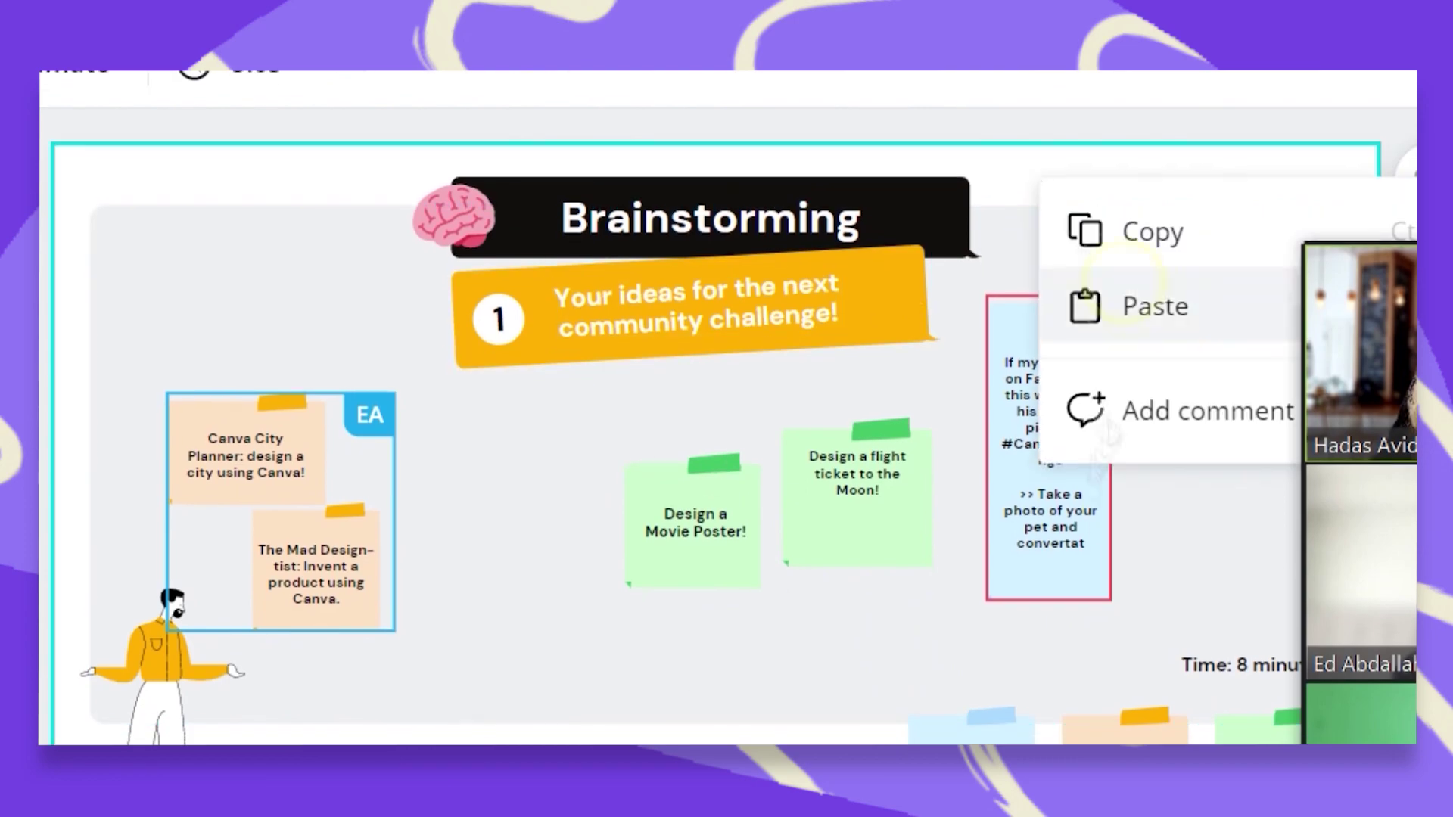
left_click(1137, 322)
type("Design a coloring Mandala")
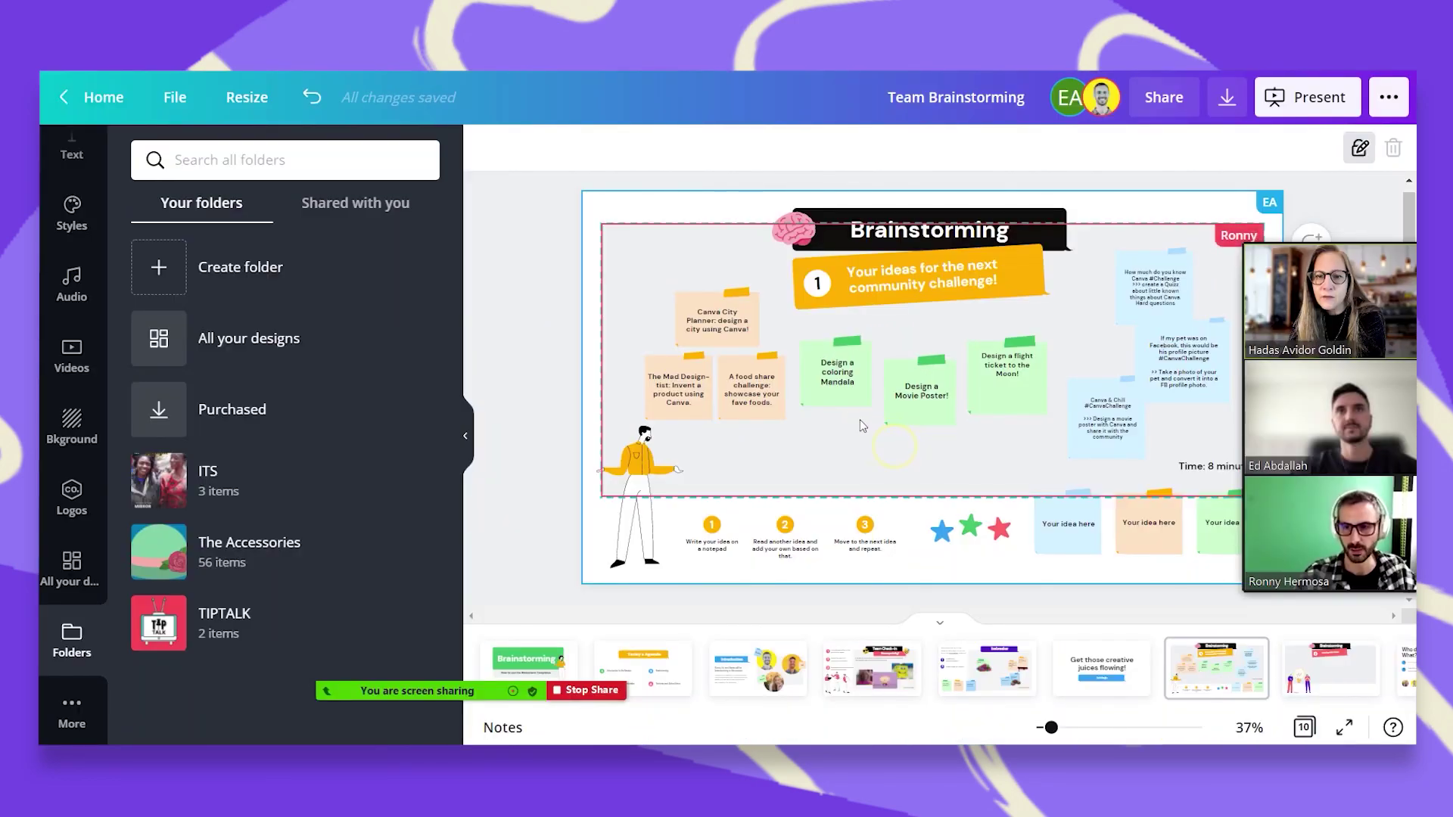
left_click(753, 558)
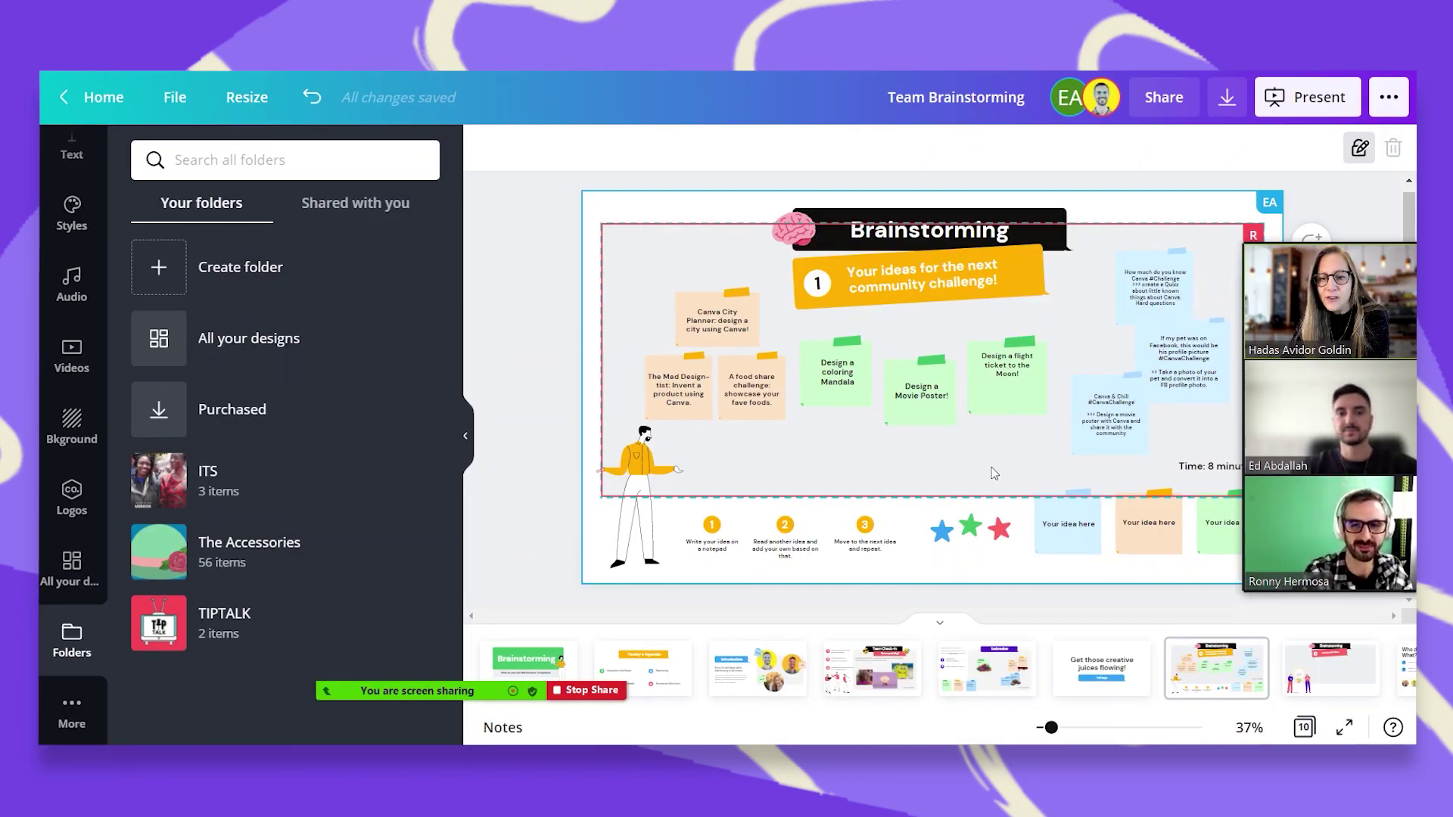
Take the green star from below the board and drag it onto a favorite idea note
left_click(996, 529)
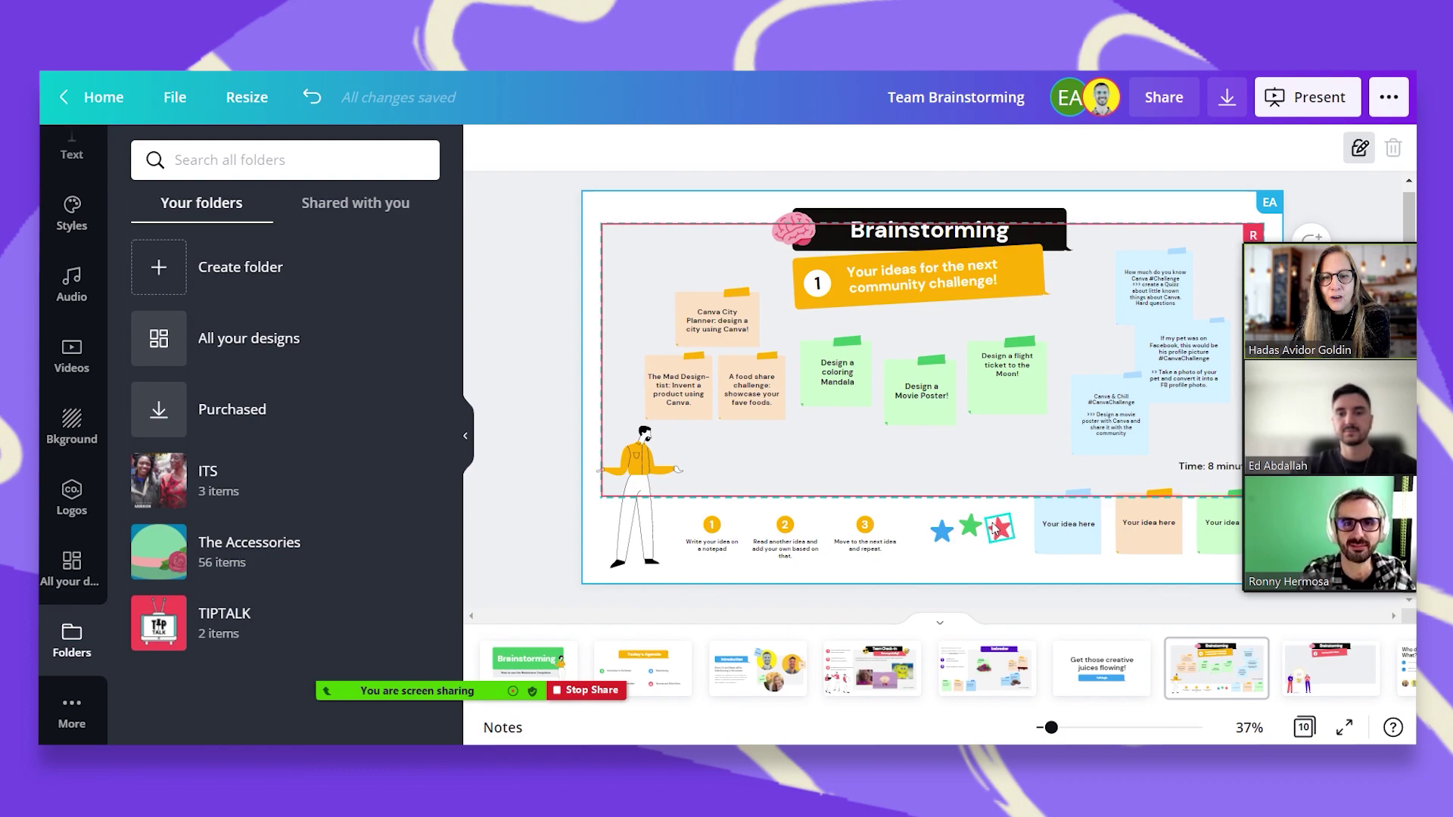
left_click(938, 499)
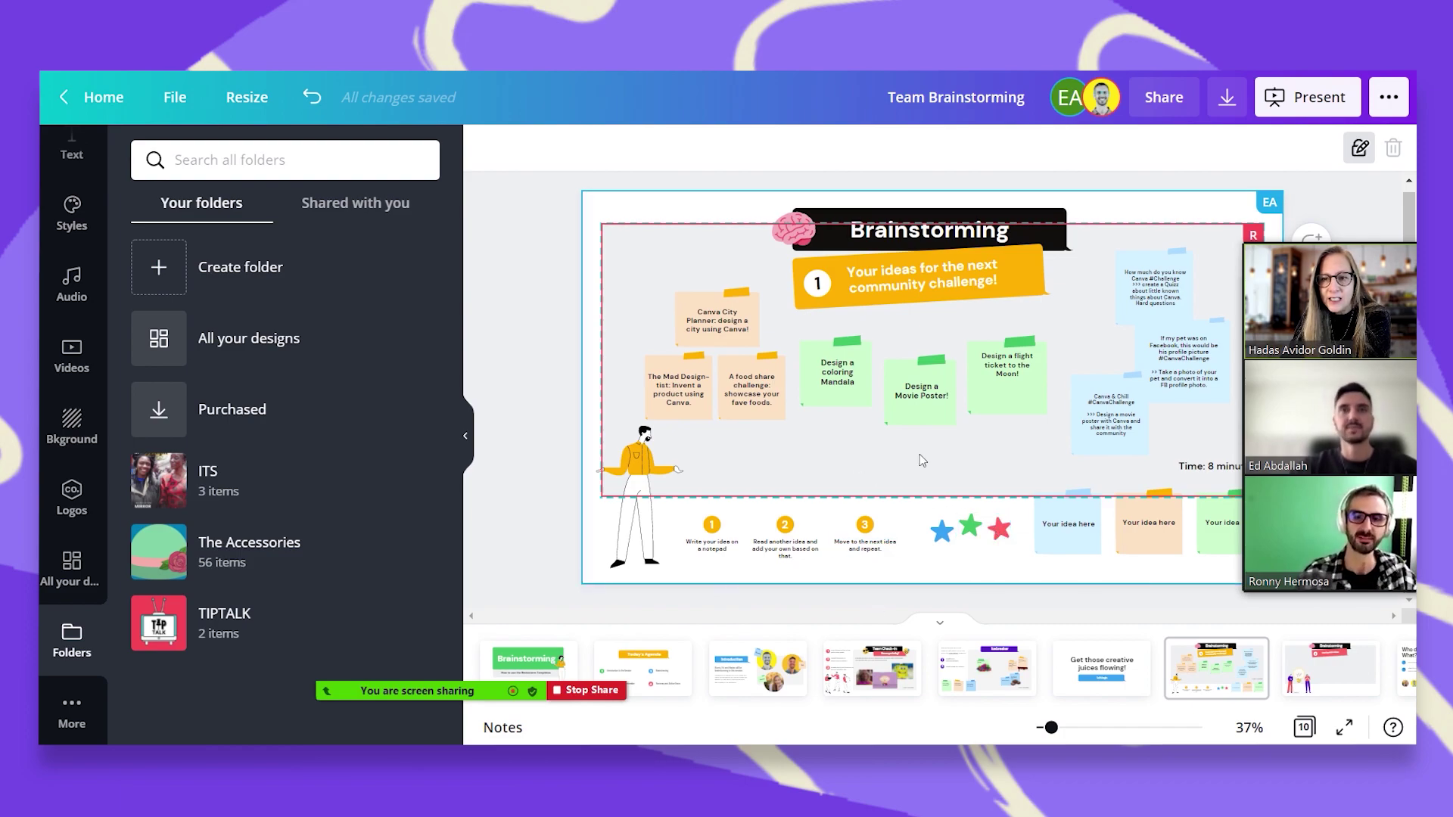
left_click(970, 524)
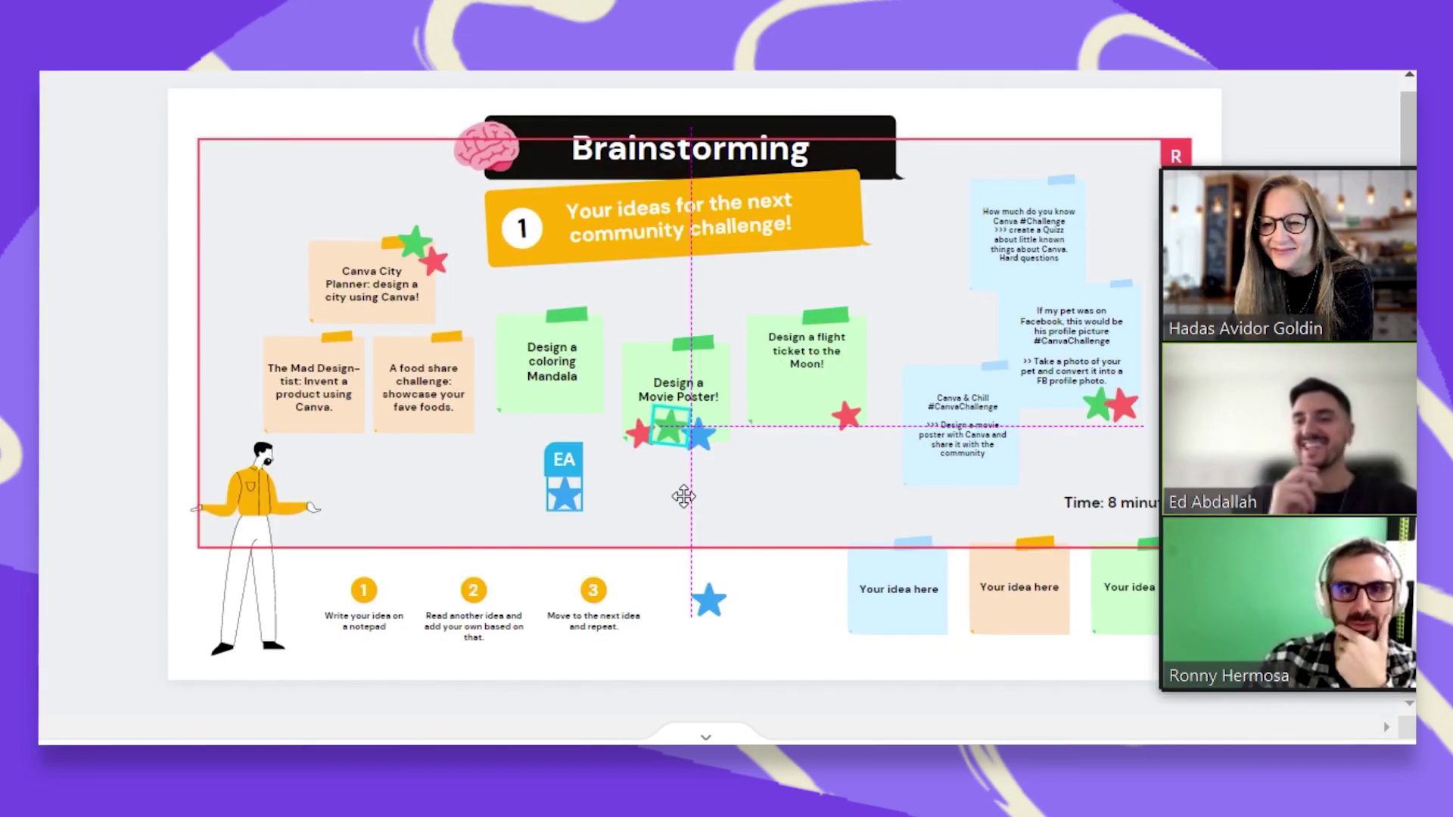
right_click(683, 497)
key("Escape")
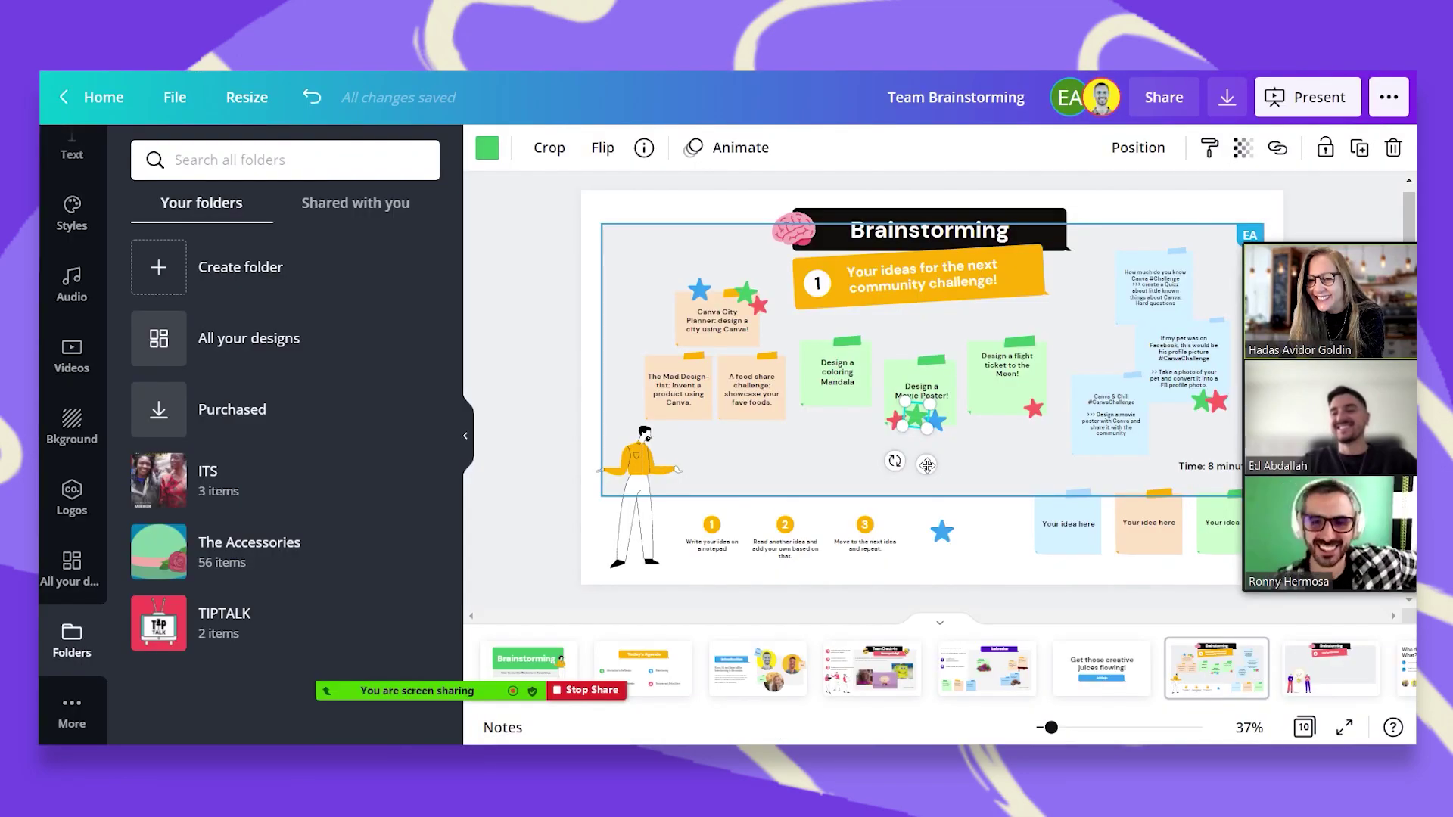
left_click_drag(927, 465, 1065, 484)
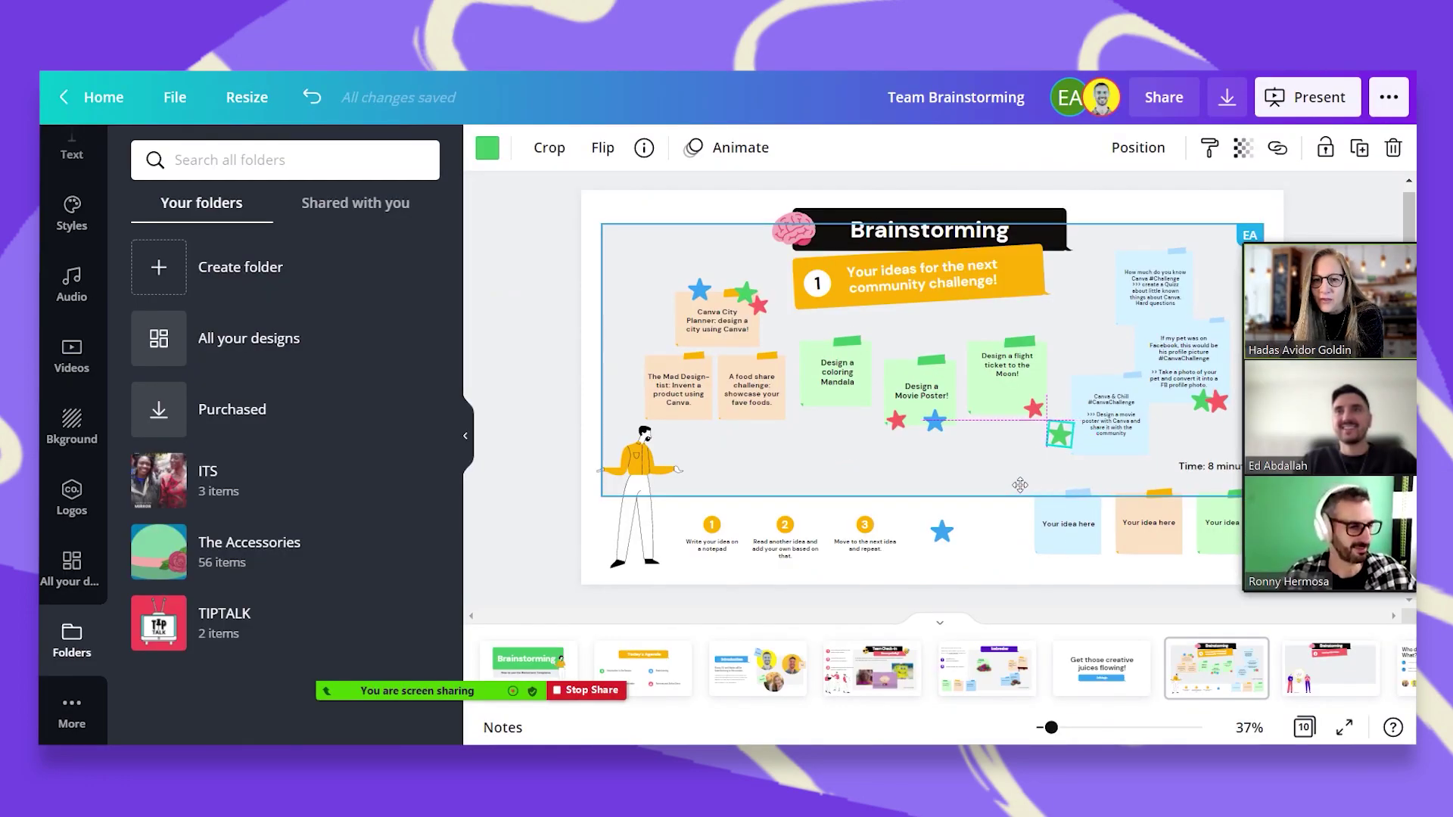
left_click(927, 480)
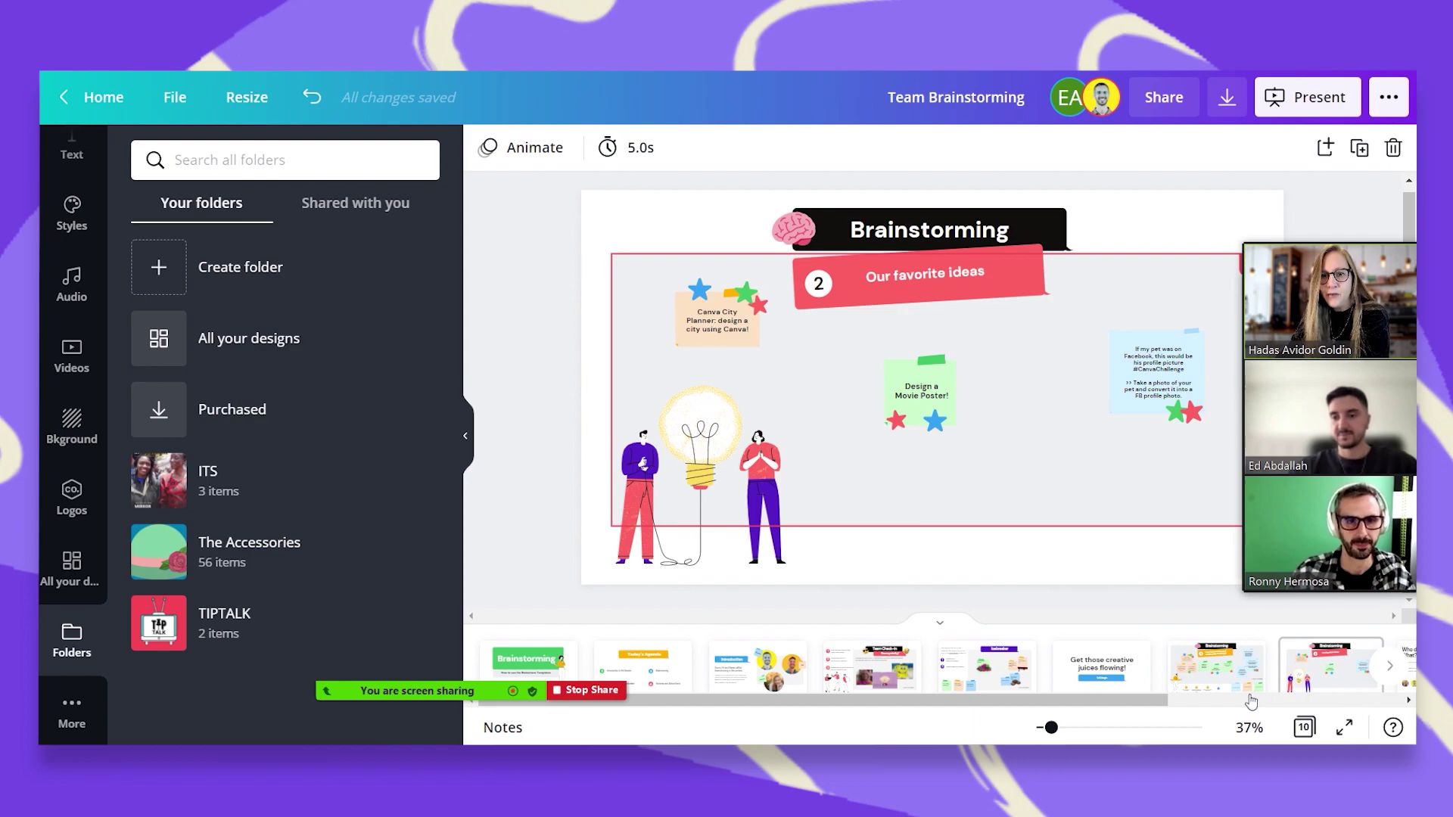
Scroll the page strip right and open the 'Who does What?' slide
left_click(1390, 667)
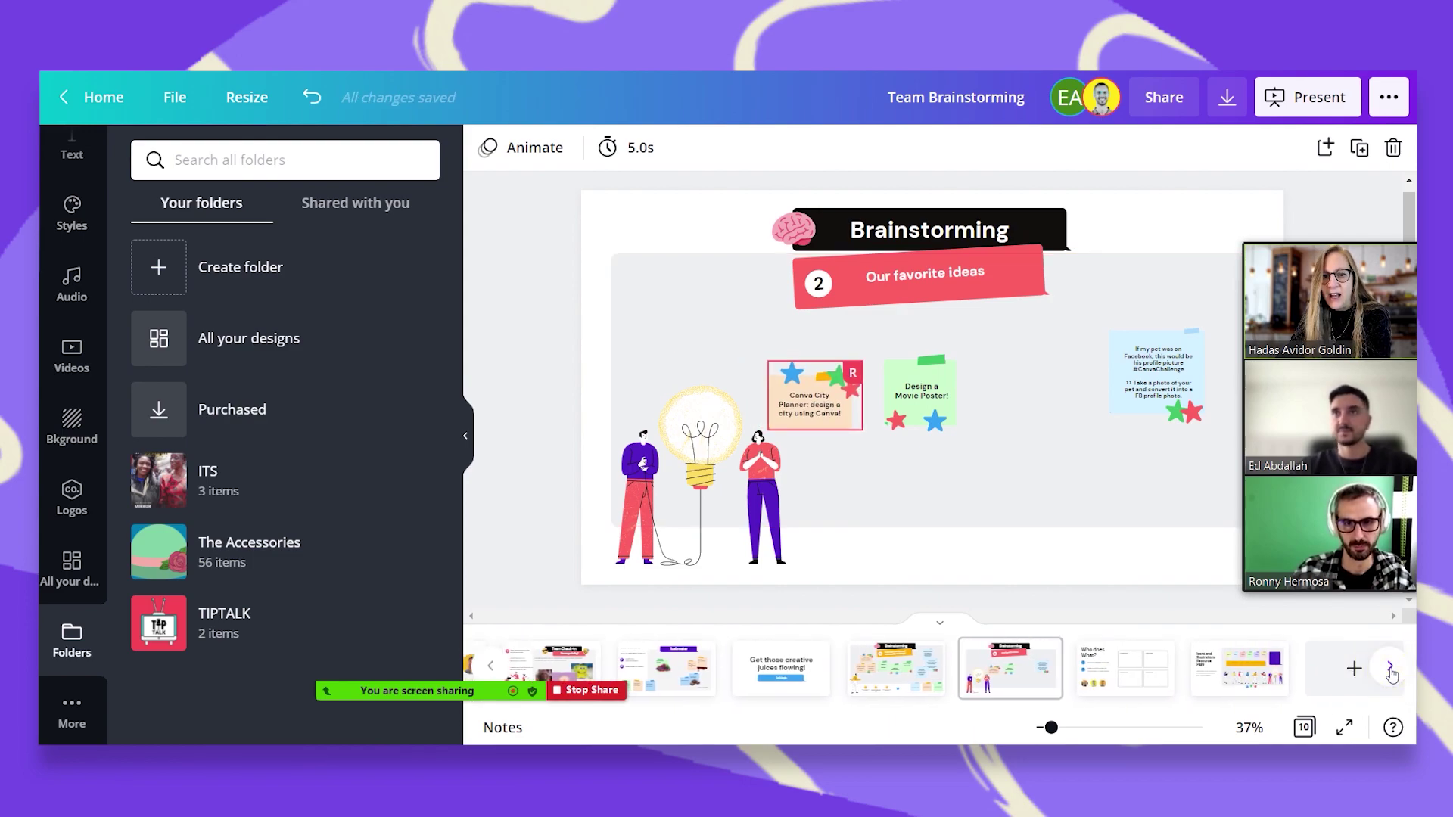
left_click(1143, 683)
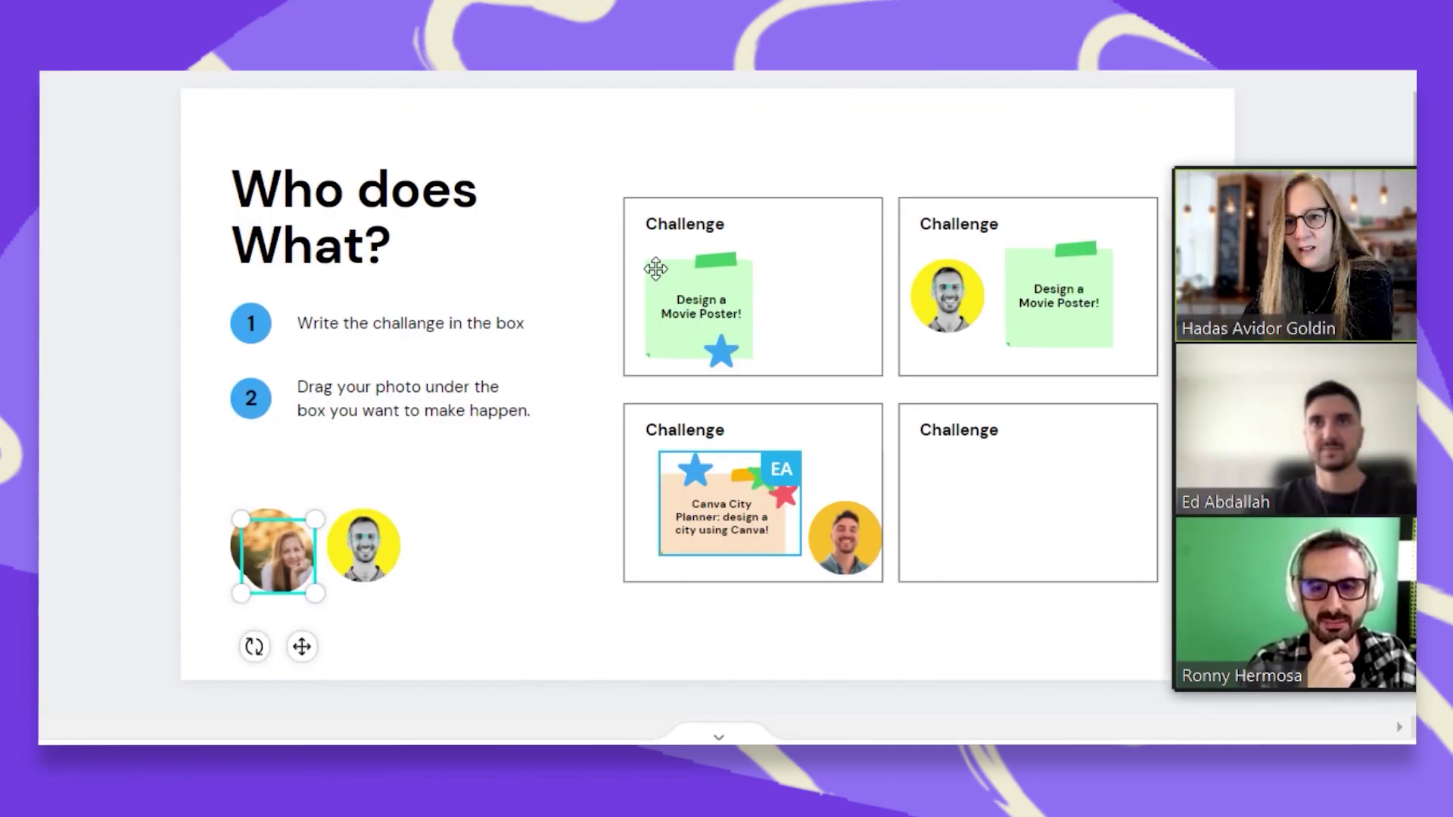
Place the woman's photo in the first Challenge box beside the Movie Poster note
left_click_drag(897, 313, 898, 311)
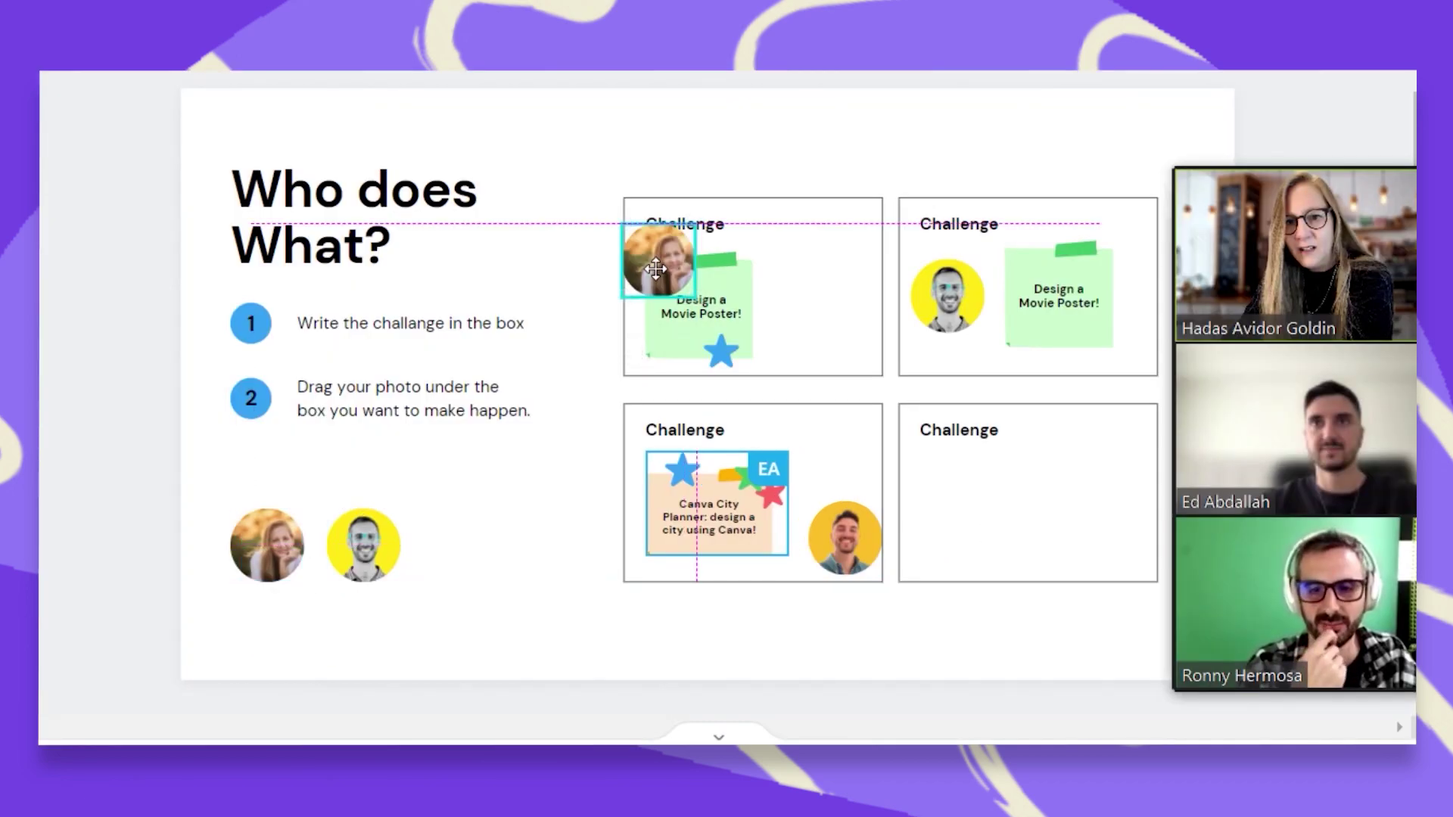
left_click_drag(658, 259, 659, 259)
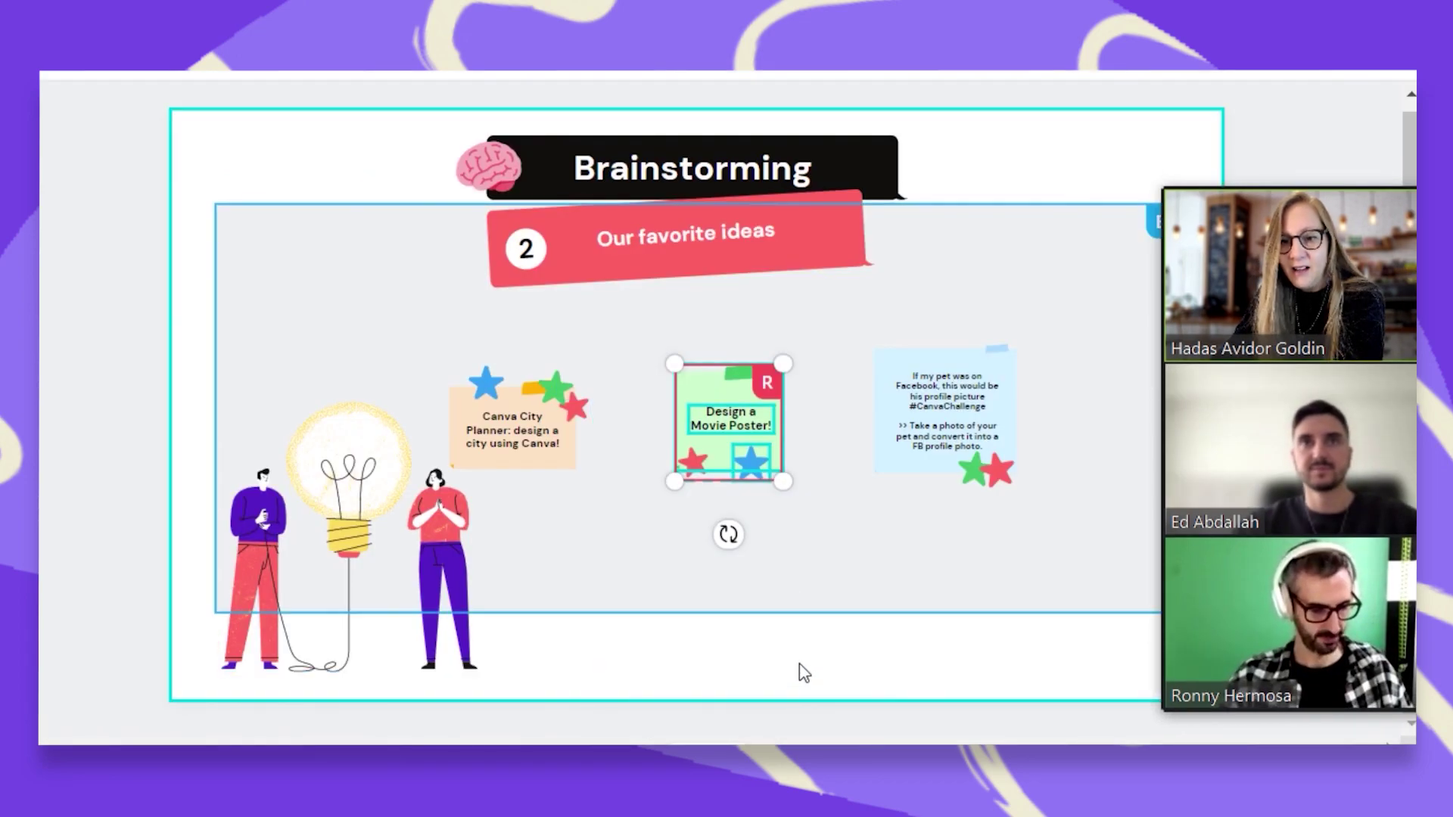
left_click(804, 673)
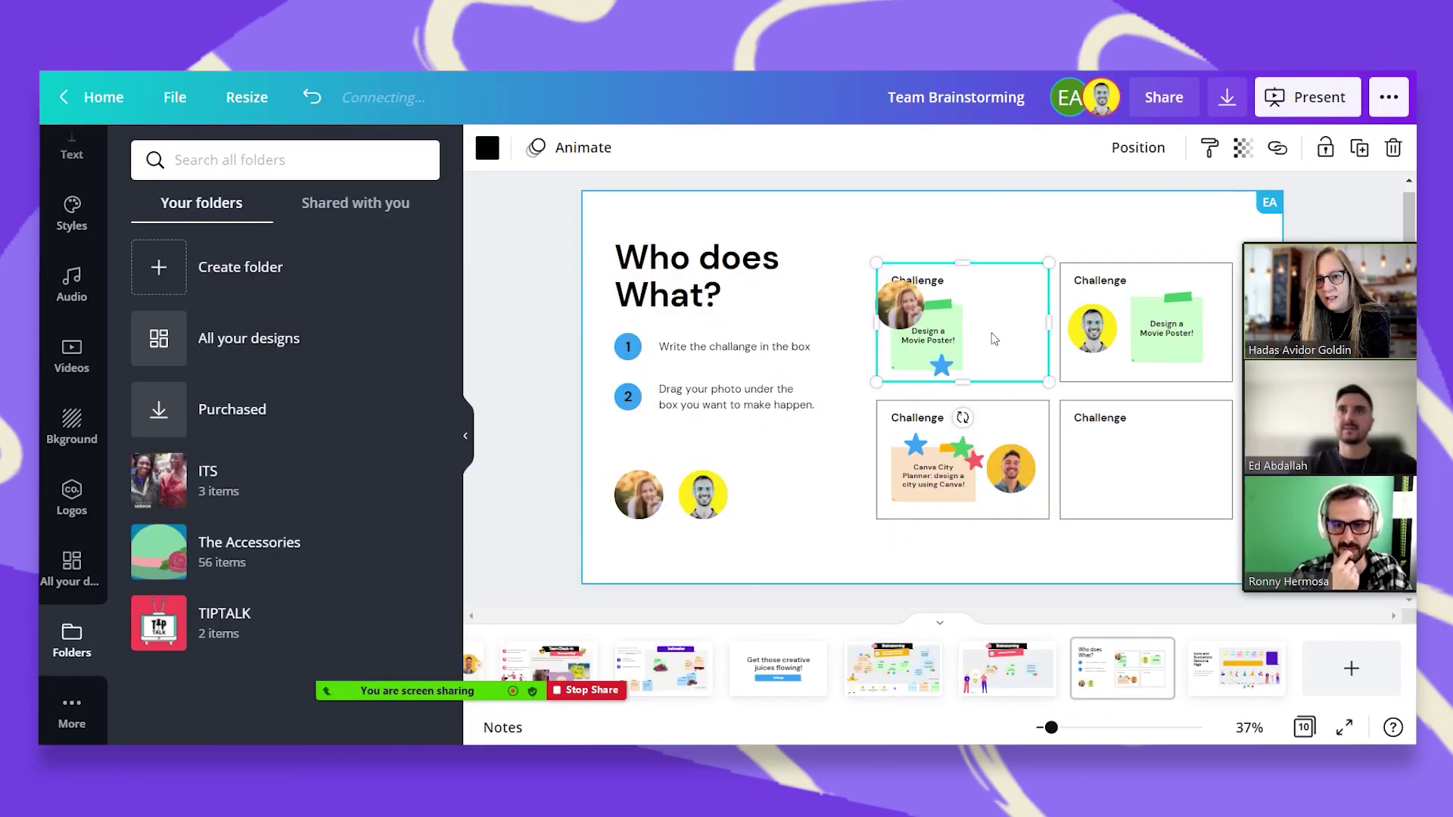
Move the pet-photo sticky note into the first Challenge box and shrink it to fit
left_click_drag(1119, 454, 994, 313)
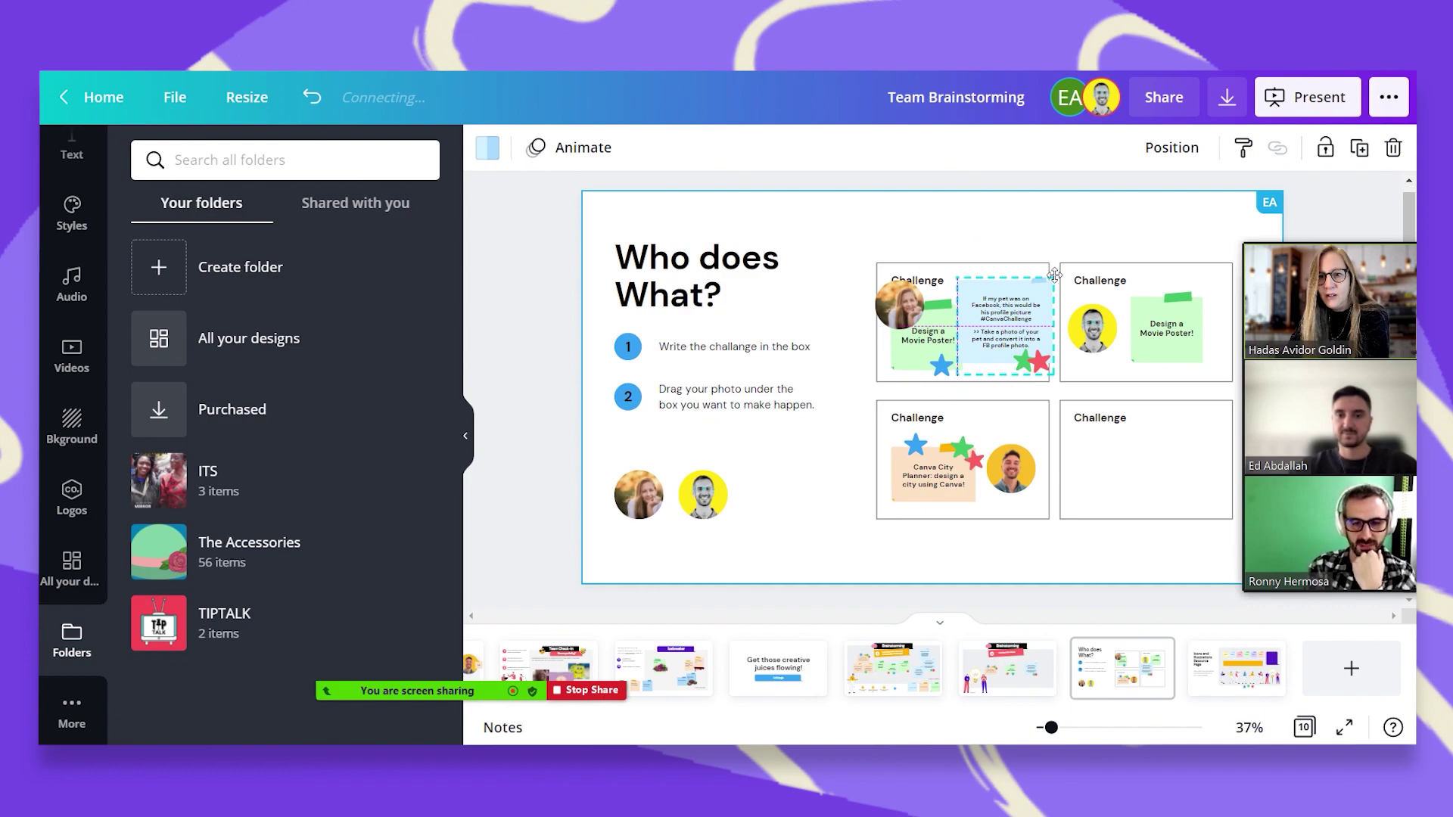
left_click_drag(1054, 273, 1037, 289)
left_click(941, 367)
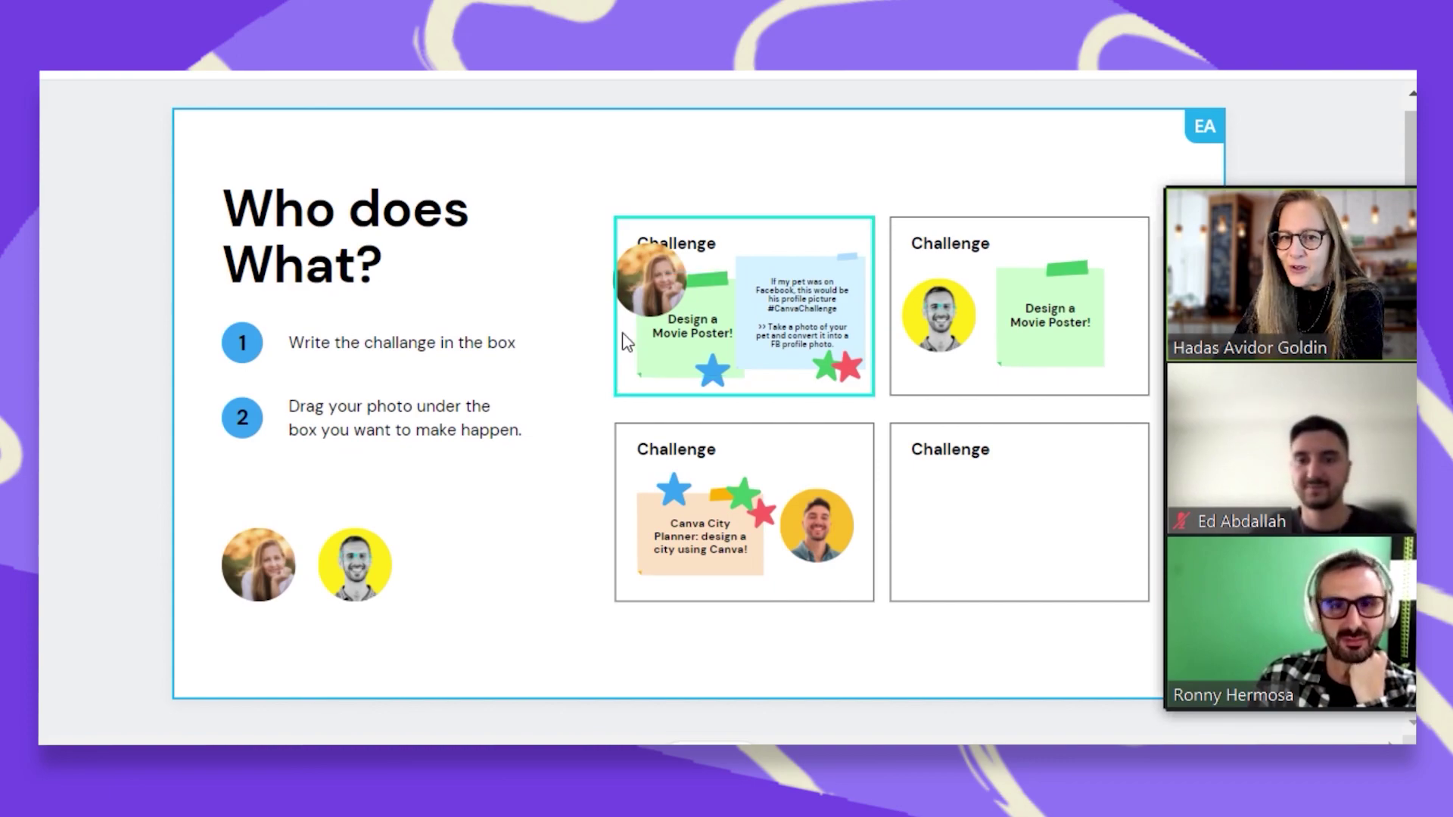
left_click(829, 348)
left_click(693, 360)
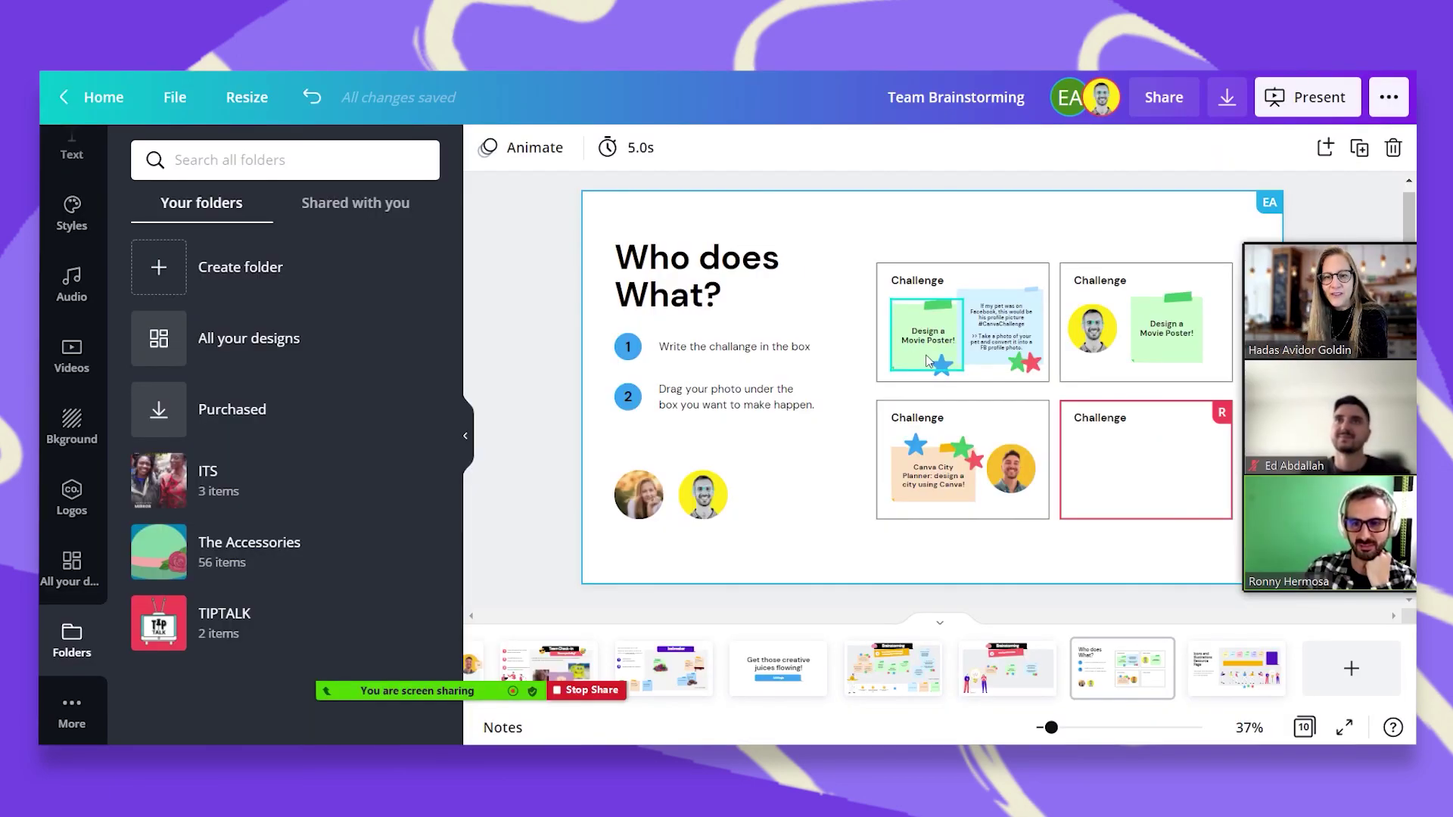